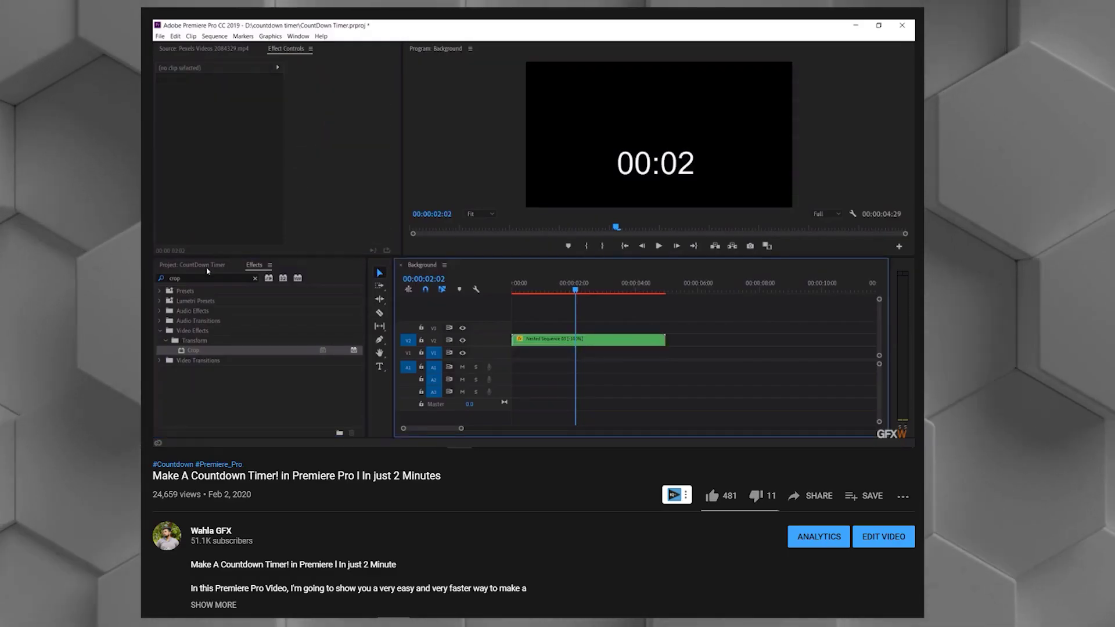
Rewind the YouTube countdown-timer tutorial to 1:04
{"action": "mouse_move", "coordinate": [294, 413]}
{"action": "left_click_drag", "start_coordinate": [298, 427], "coordinate": [391, 427]}
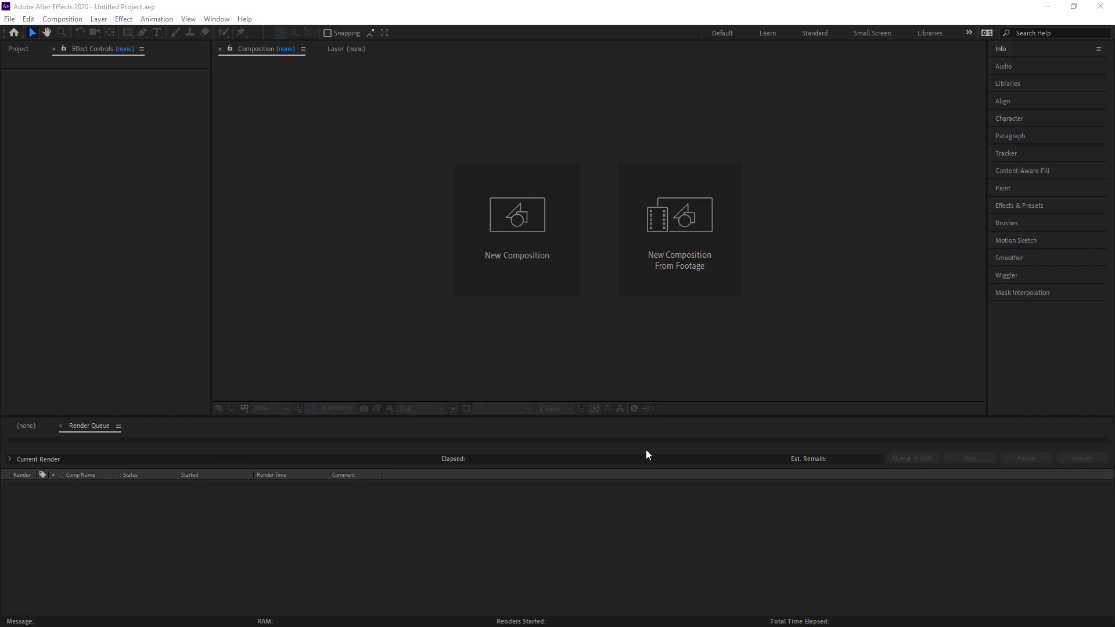
Create Comp 1, keeping the default 1920×1080, 30 fps, 30-second settings
{"action": "left_click", "coordinate": [533, 272]}
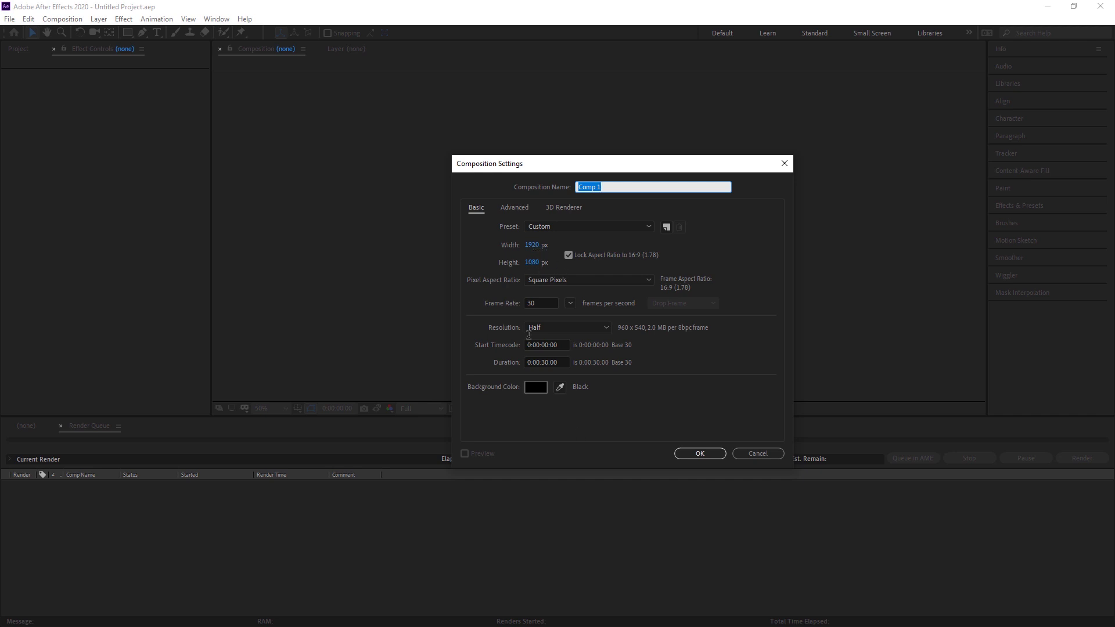
{"action": "left_click", "coordinate": [701, 452]}
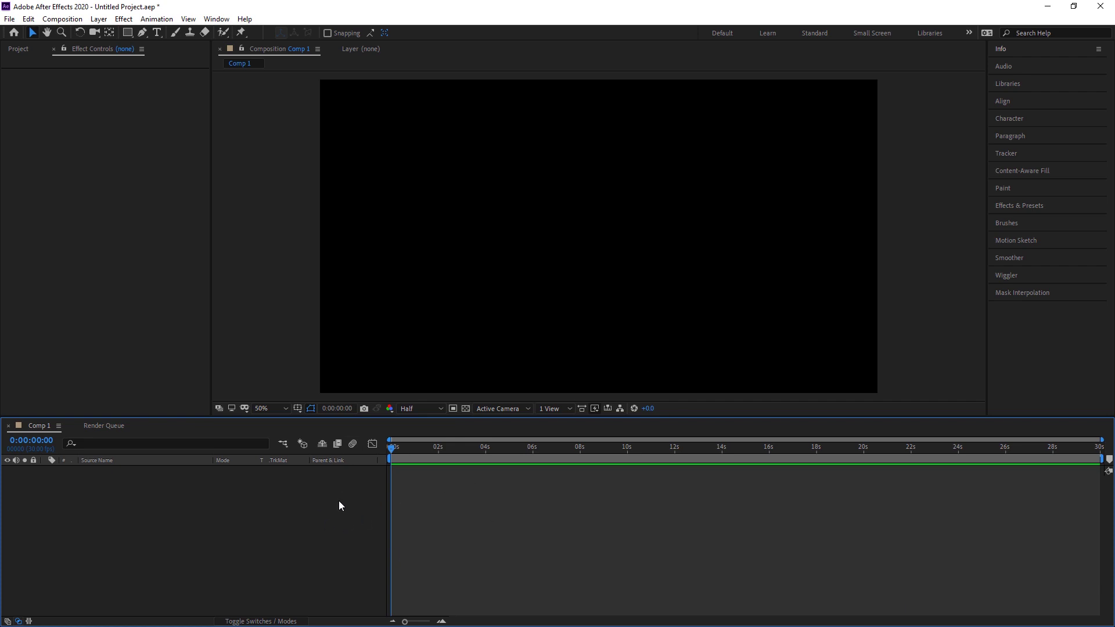
Add a full-frame 1920×1080 black solid named Black Solid 1 to Comp 1
{"action": "right_click", "coordinate": [313, 529]}
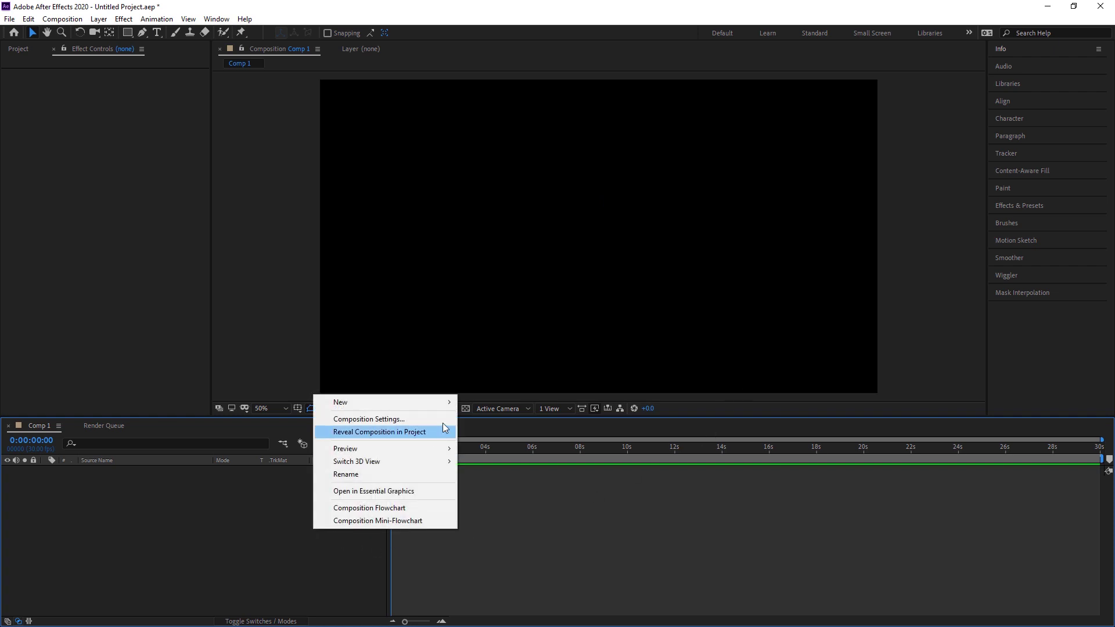
{"action": "mouse_move", "coordinate": [377, 402]}
{"action": "left_click", "coordinate": [501, 431]}
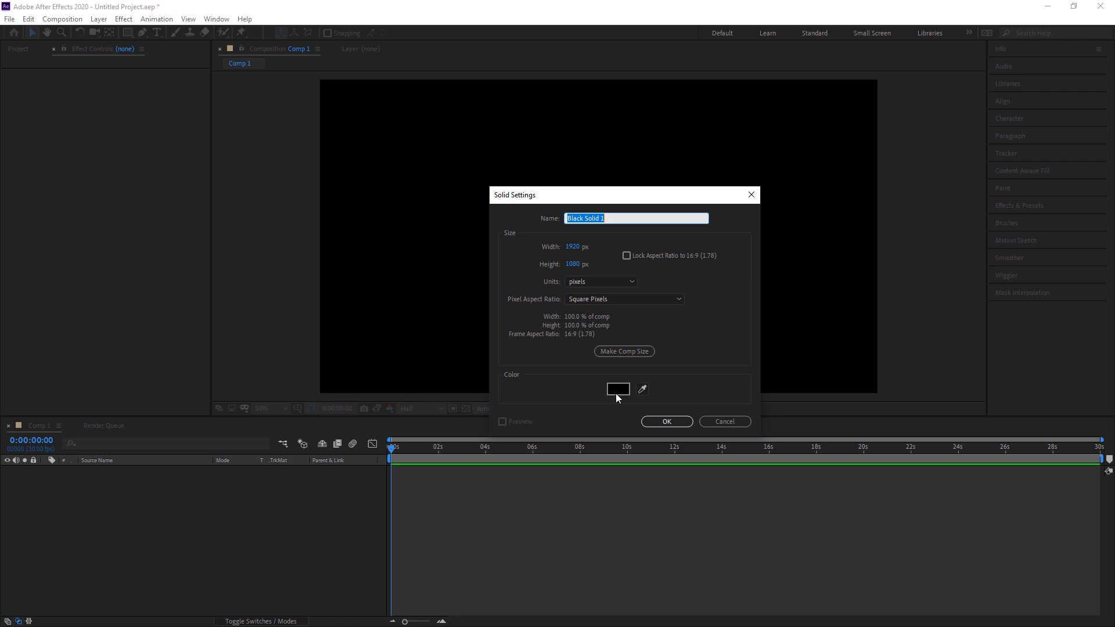
{"action": "left_click", "coordinate": [684, 425]}
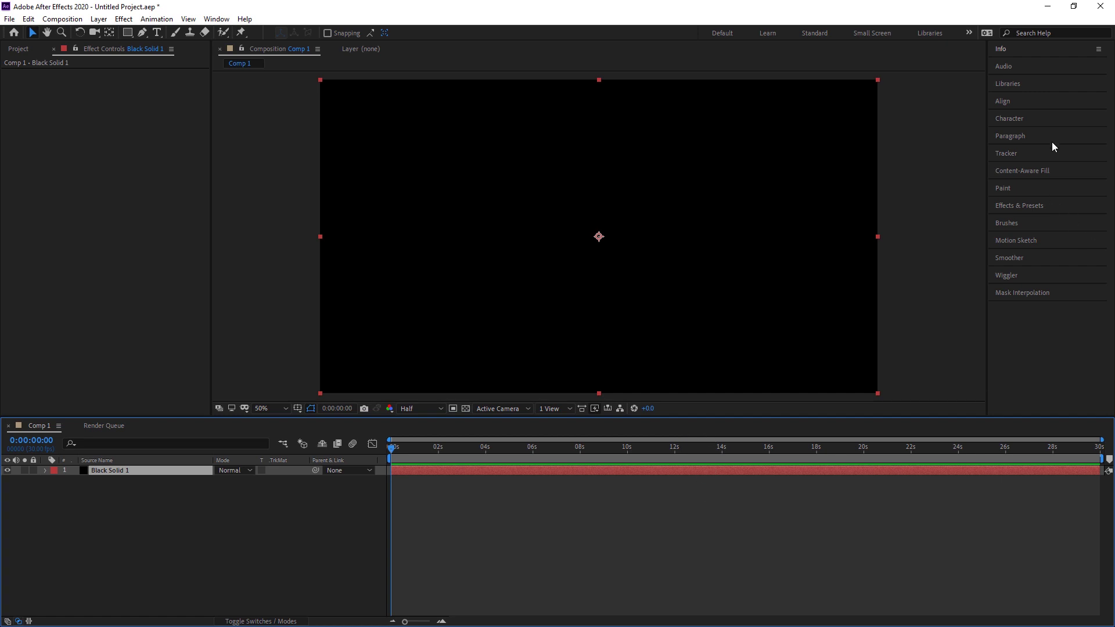
{"action": "left_click", "coordinate": [1054, 206]}
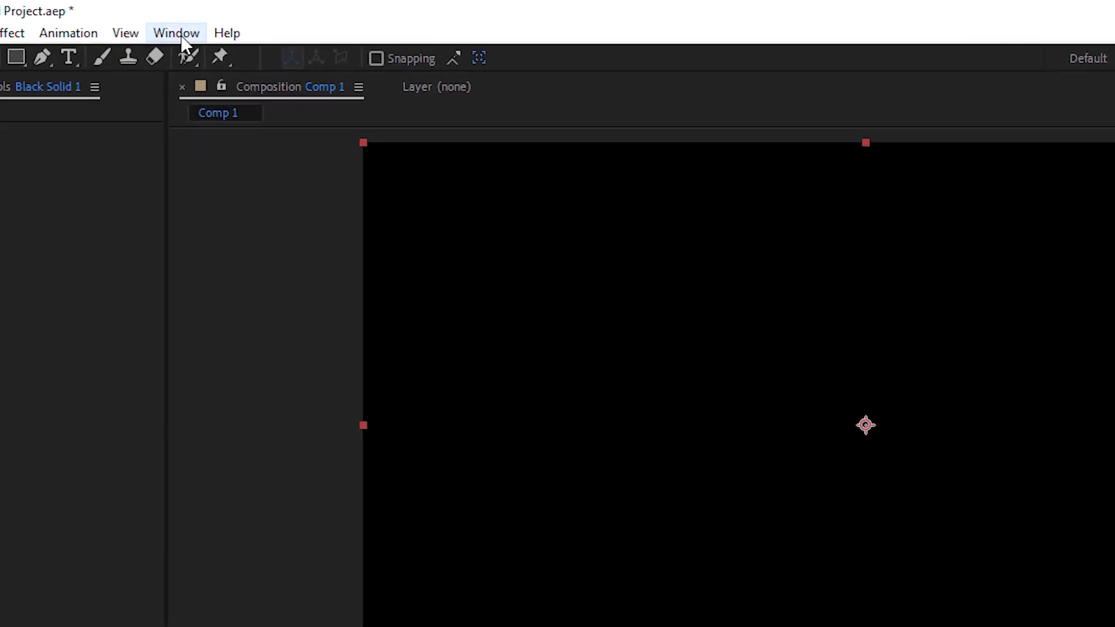
Search Effects & Presets for 'numbers' and apply the Numbers effect to Black Solid 1
{"action": "left_click", "coordinate": [182, 34]}
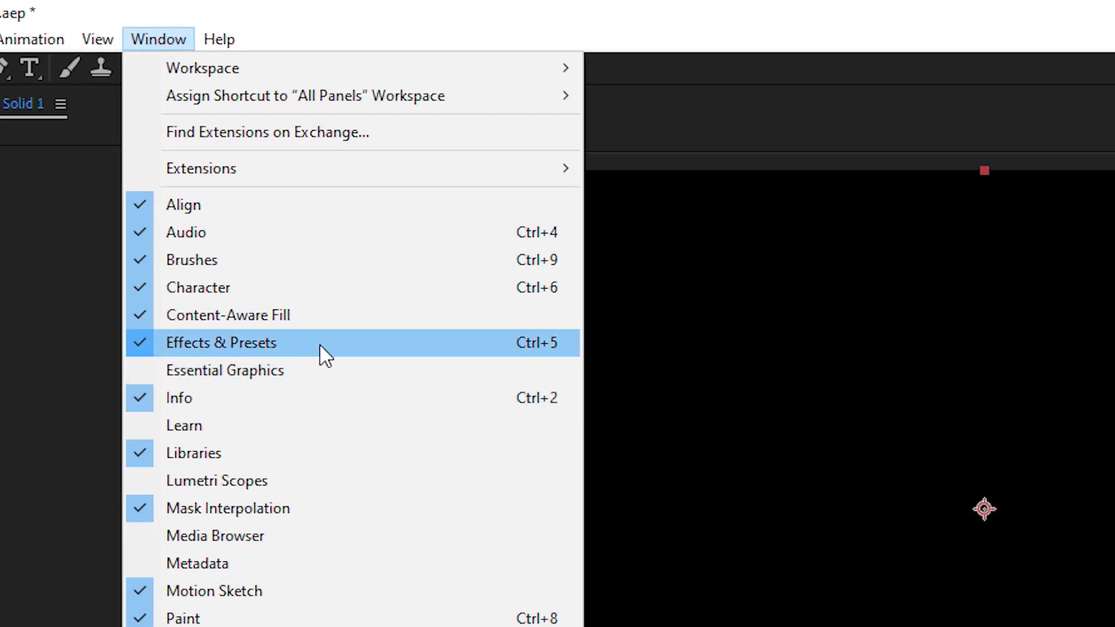
{"action": "left_click", "coordinate": [290, 347]}
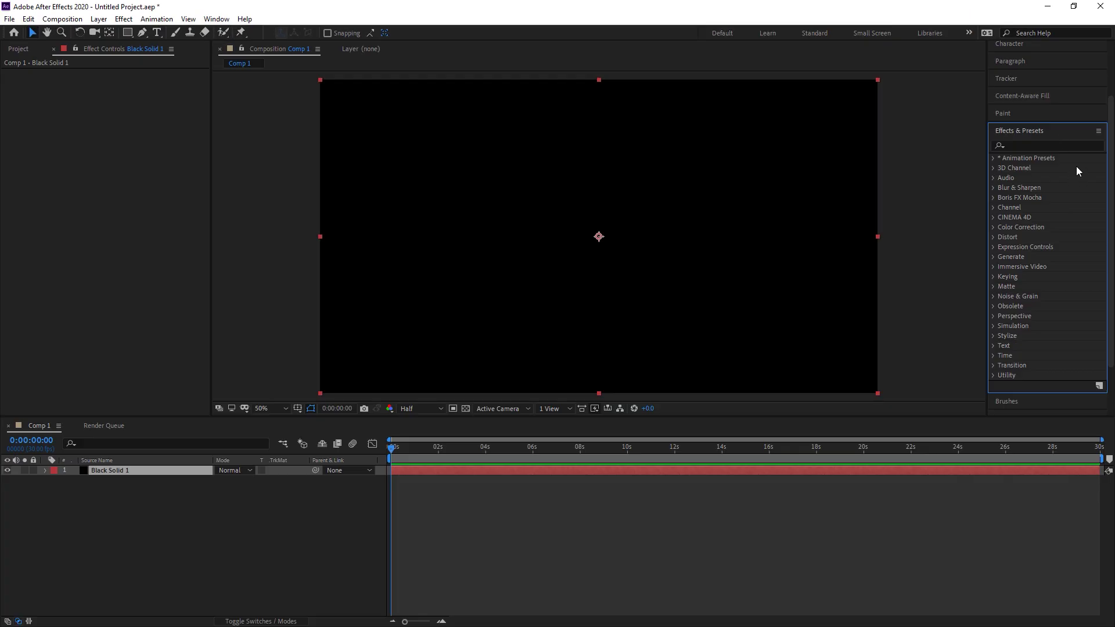
{"action": "left_click", "coordinate": [1069, 145]}
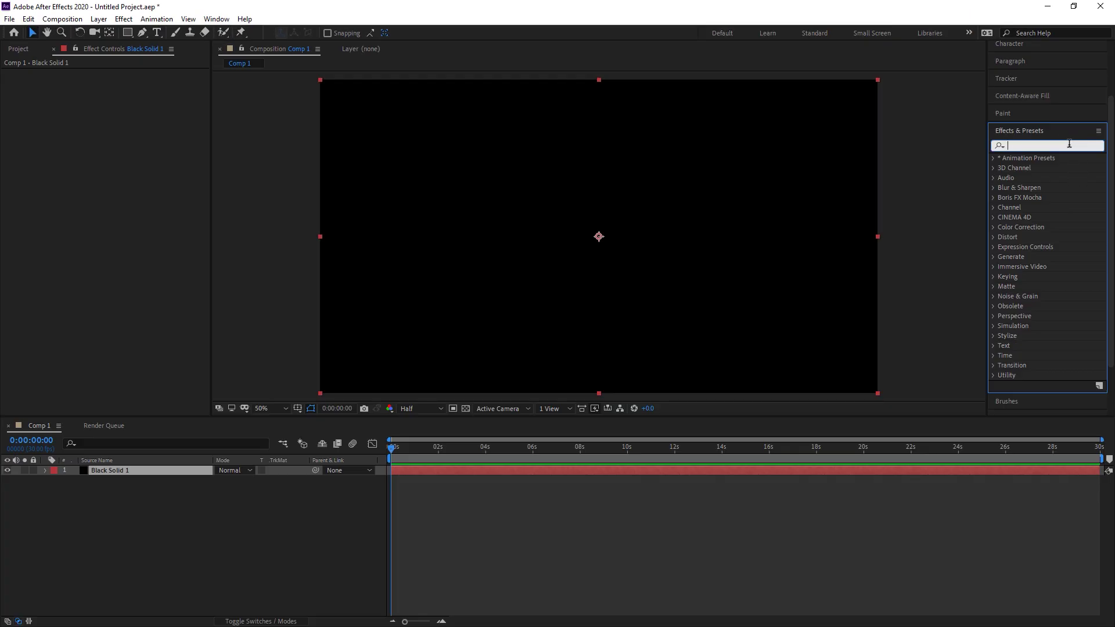
{"action": "type", "text": "numbers"}
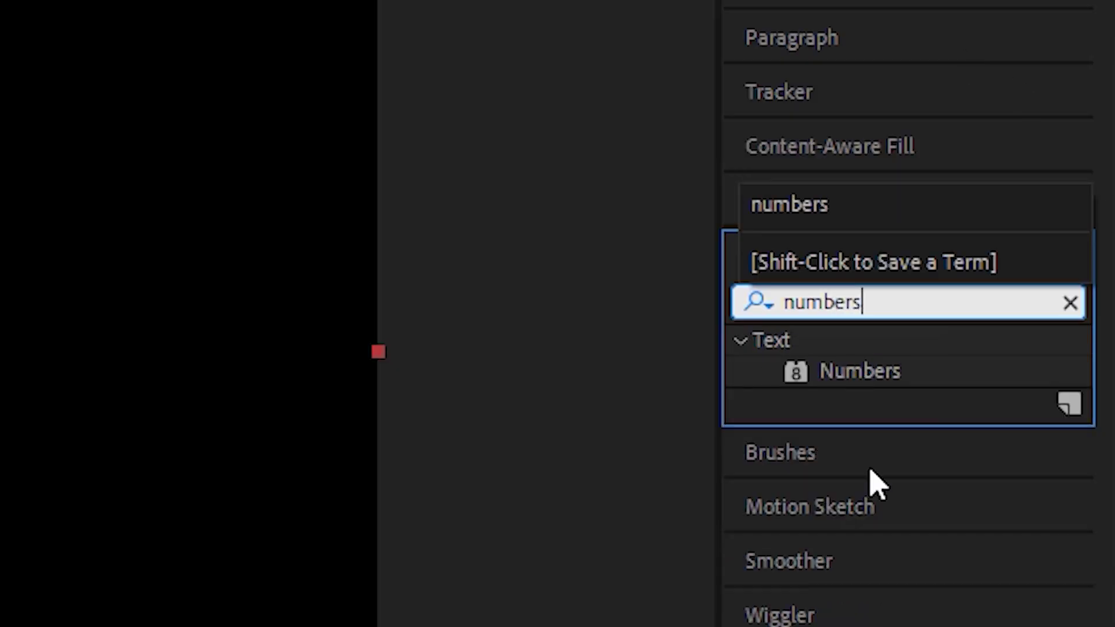
{"action": "left_click", "coordinate": [915, 378]}
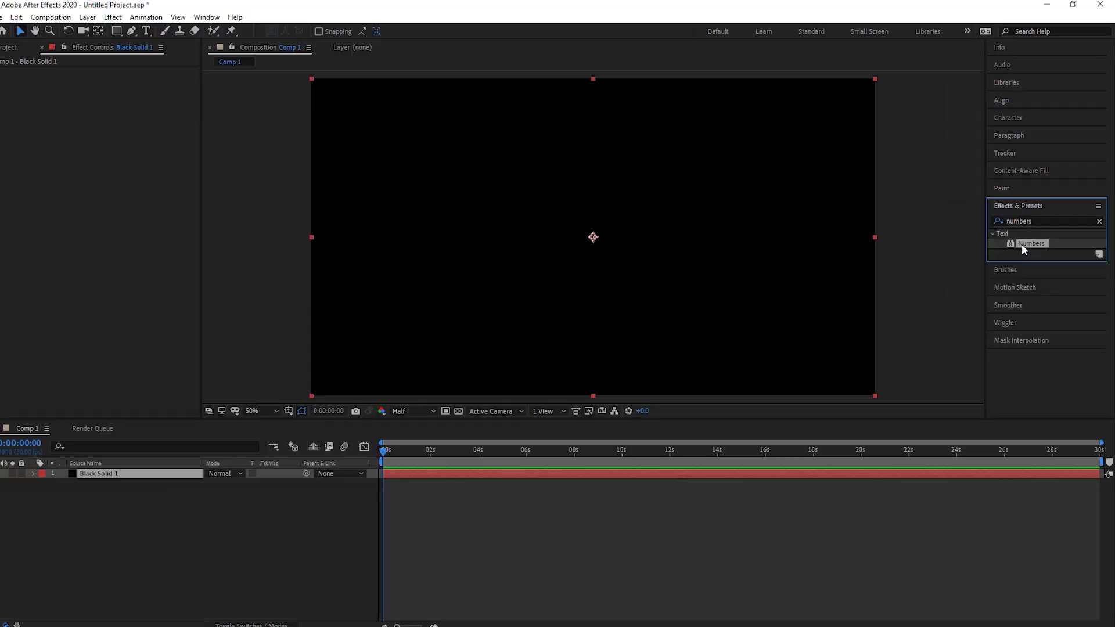
{"action": "left_click_drag", "start_coordinate": [865, 380], "coordinate": [110, 480]}
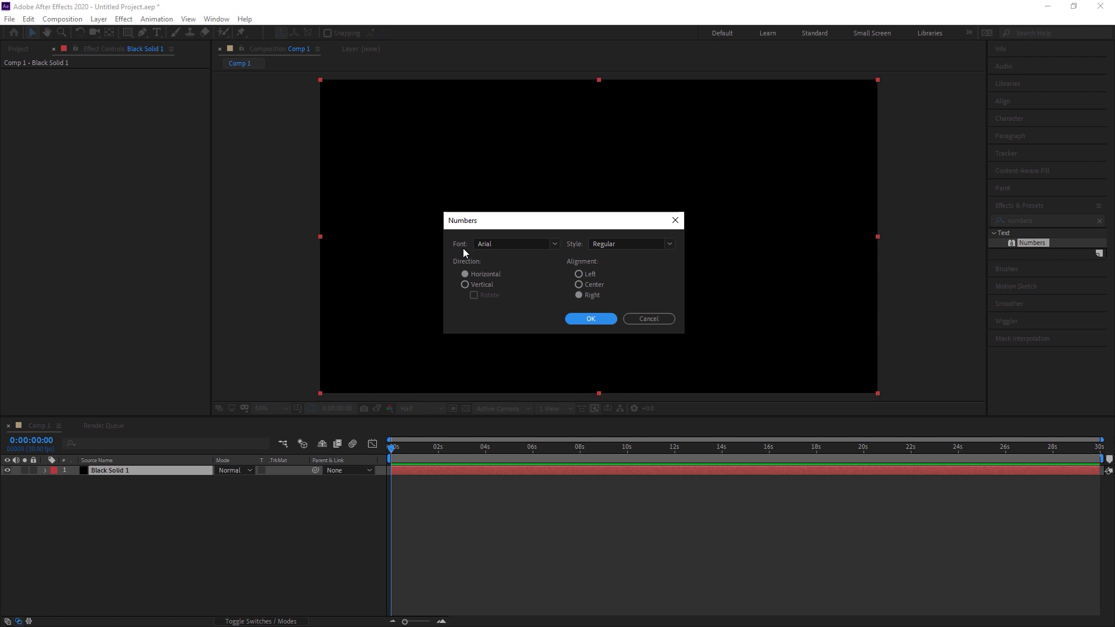
Set the Numbers effect font to Digital Display with left alignment and apply it
{"action": "left_click", "coordinate": [523, 246]}
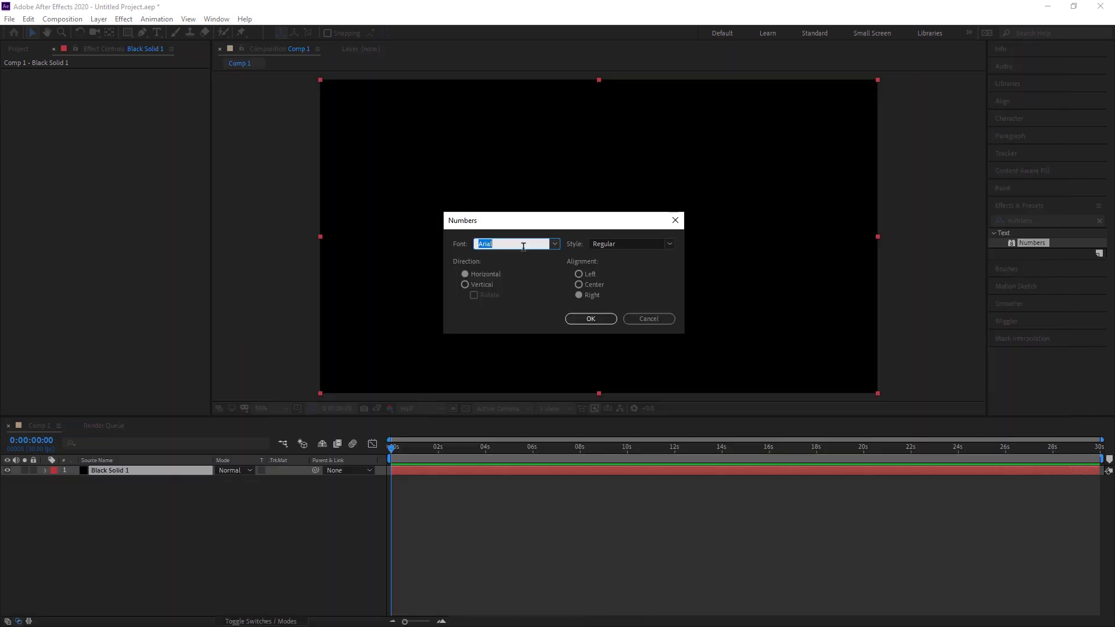
{"action": "type", "text": "Digital Display"}
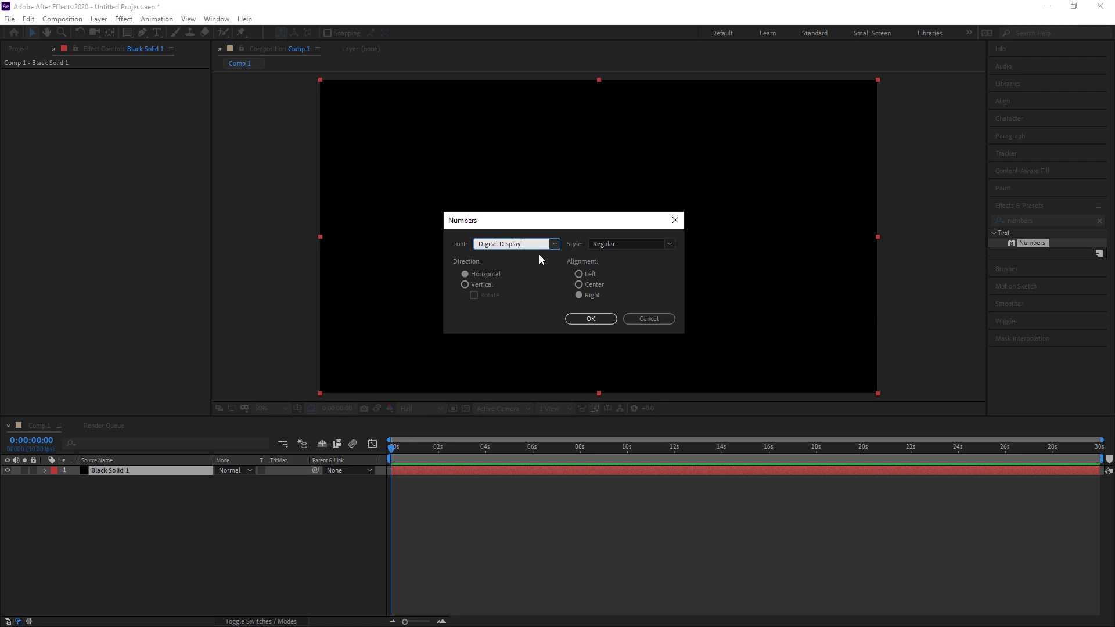
{"action": "left_click", "coordinate": [580, 274]}
{"action": "left_click", "coordinate": [592, 318]}
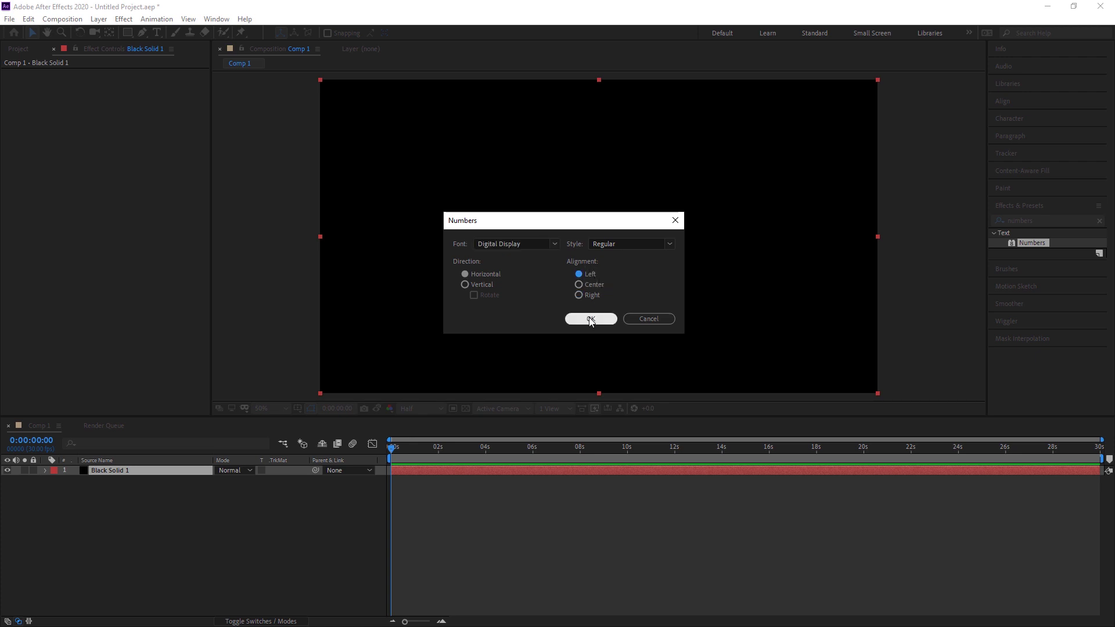
{"action": "left_click", "coordinate": [723, 533]}
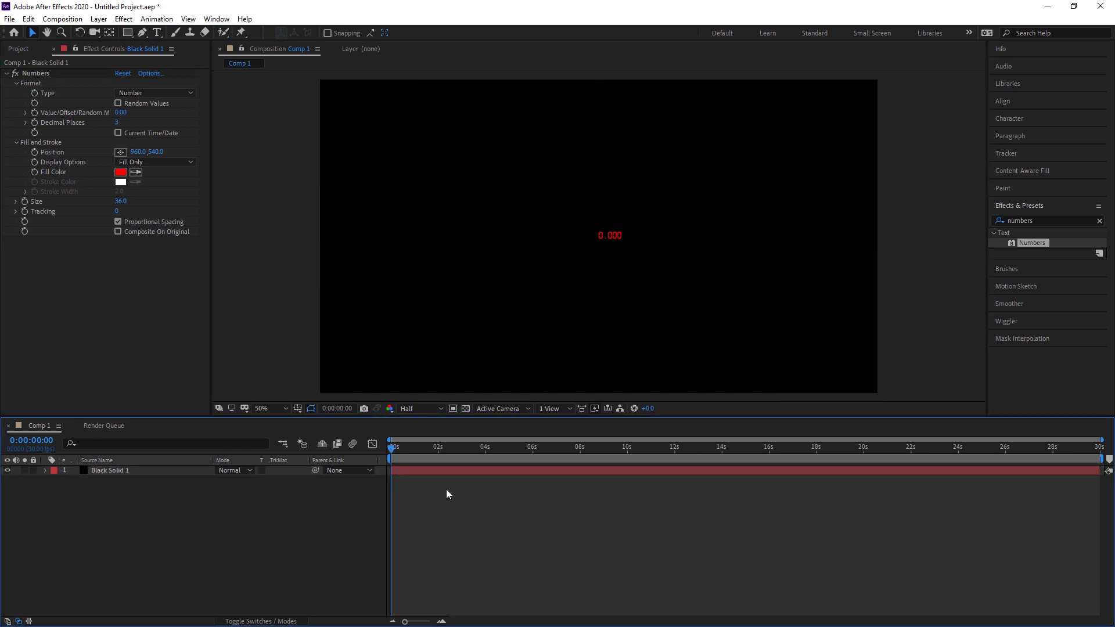
Enlarge the Numbers digits to size 450 and shift them left to about X 680
{"action": "left_click", "coordinate": [443, 470]}
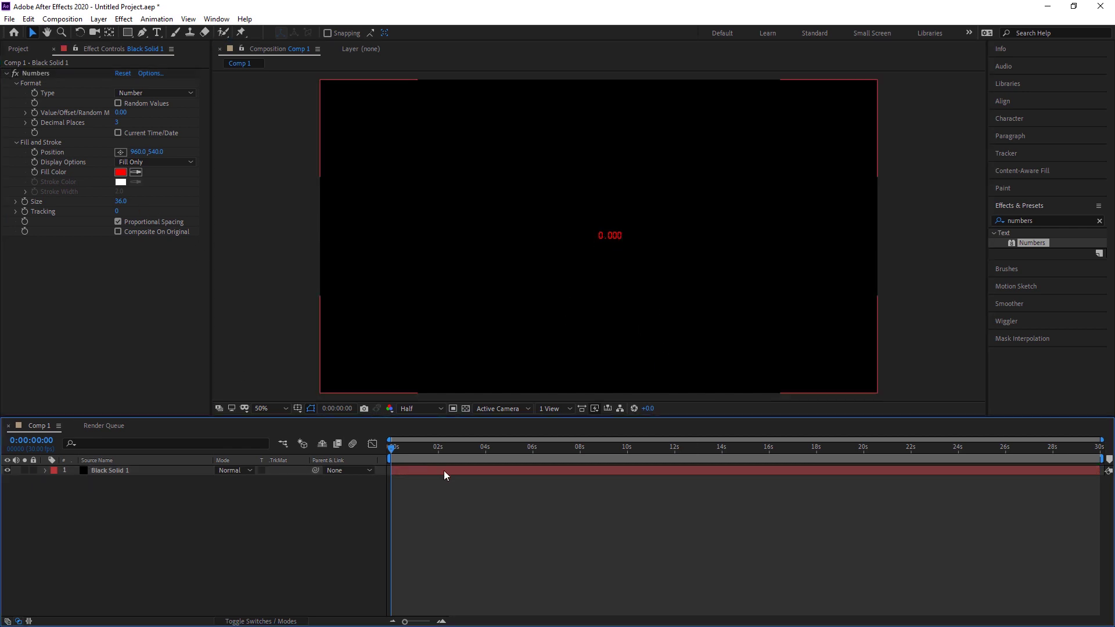
{"action": "left_click_drag", "start_coordinate": [122, 201], "coordinate": [207, 216]}
{"action": "left_click", "coordinate": [123, 201]}
{"action": "type", "text": "450"}
{"action": "key", "text": "Return"}
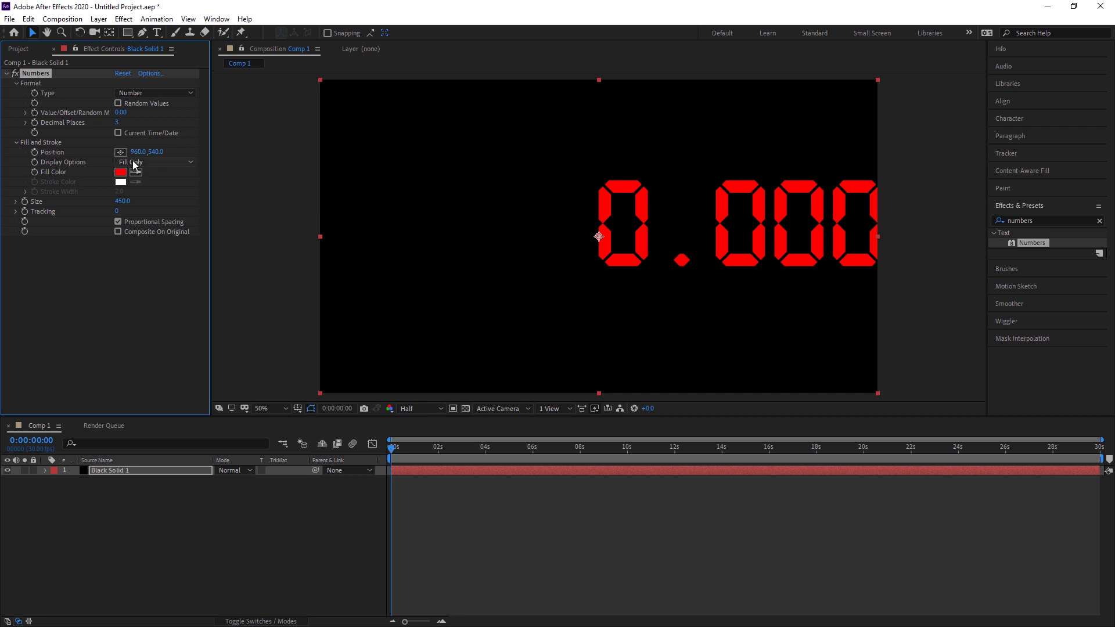
{"action": "left_click_drag", "start_coordinate": [138, 152], "coordinate": [1, 152]}
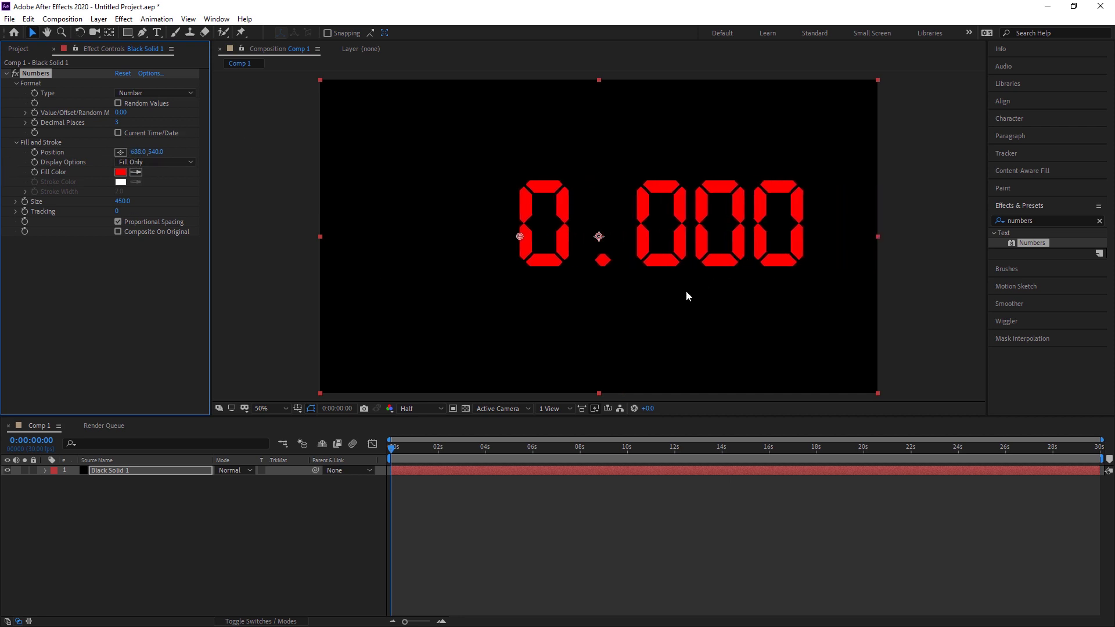
{"action": "left_click", "coordinate": [171, 91]}
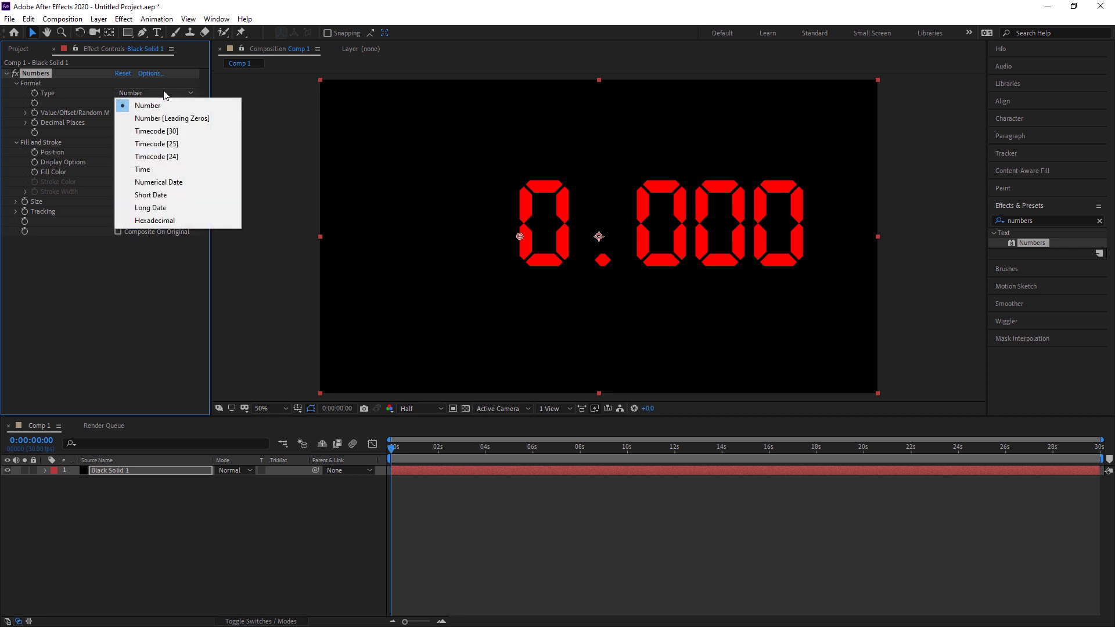
Switch the Numbers type to Timecode [30], set tracking -3, and reposition to -53, 579
{"action": "left_click", "coordinate": [189, 138]}
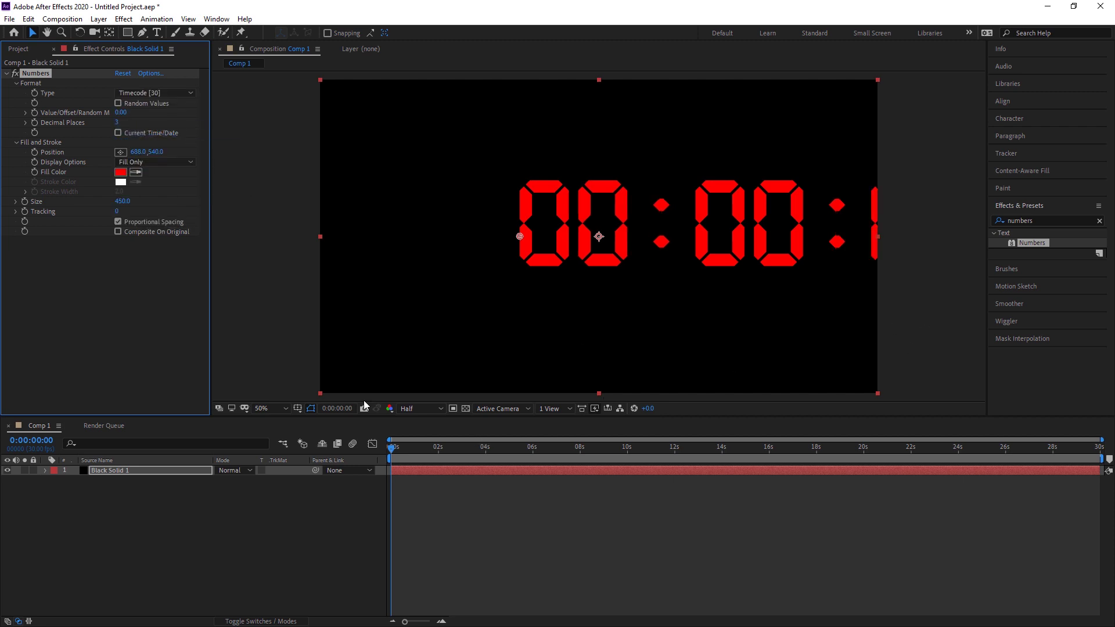
{"action": "left_click_drag", "start_coordinate": [138, 152], "coordinate": [154, 296]}
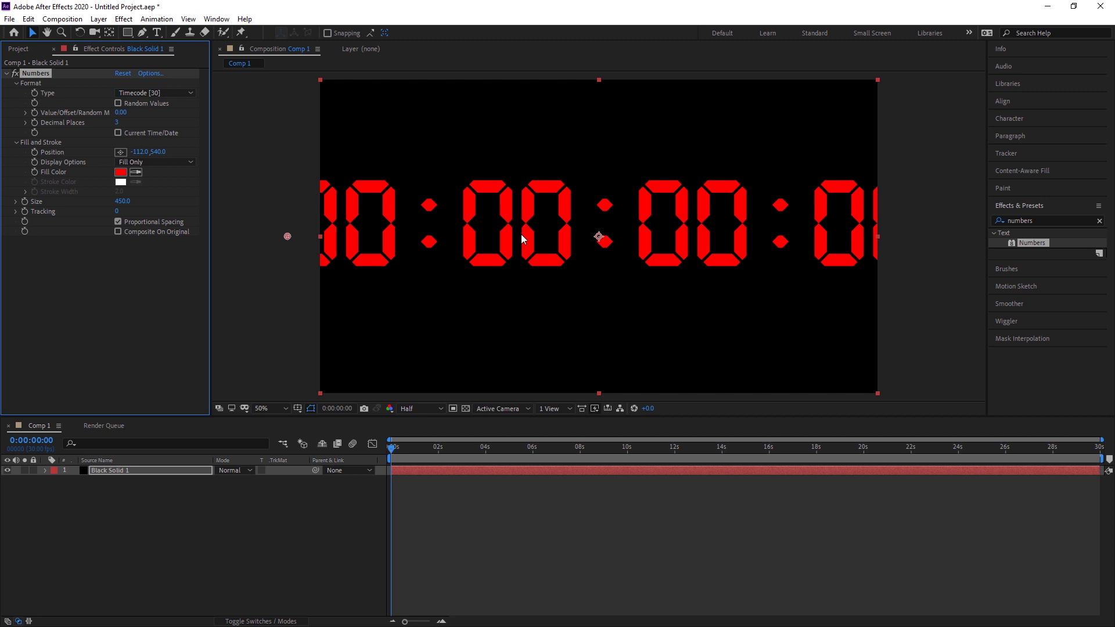
{"action": "left_click", "coordinate": [118, 212]}
{"action": "type", "text": "-3"}
{"action": "key", "text": "Return"}
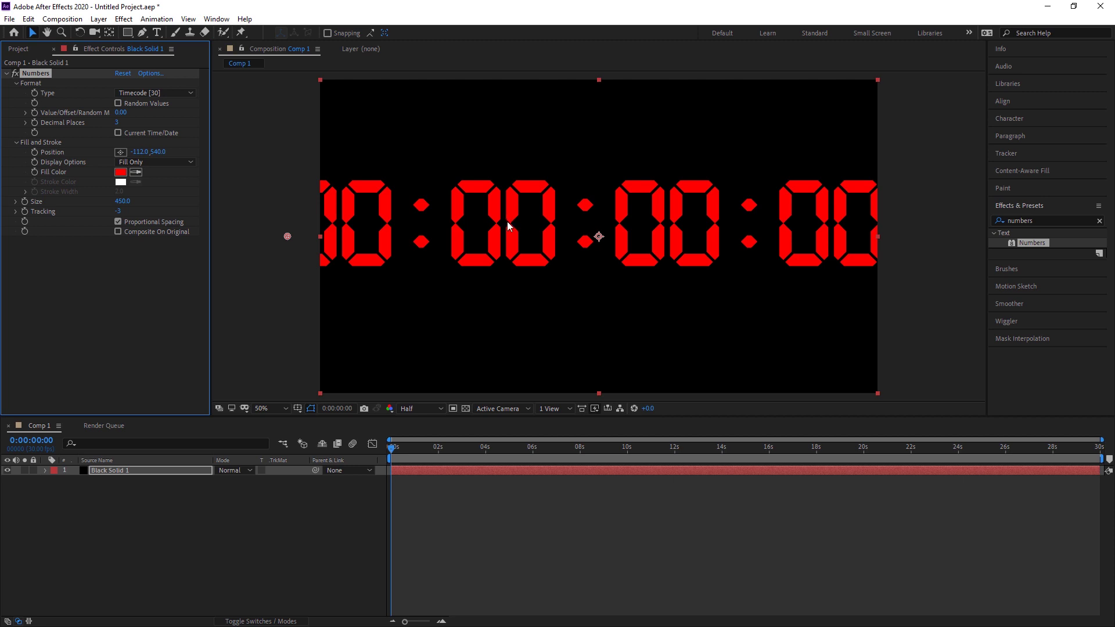
{"action": "mouse_move", "coordinate": [156, 151]}
{"action": "left_mouse_down"}
{"action": "mouse_move", "coordinate": [172, 152]}
{"action": "mouse_move", "coordinate": [100, 158]}
{"action": "mouse_move", "coordinate": [160, 154]}
{"action": "left_mouse_up"}
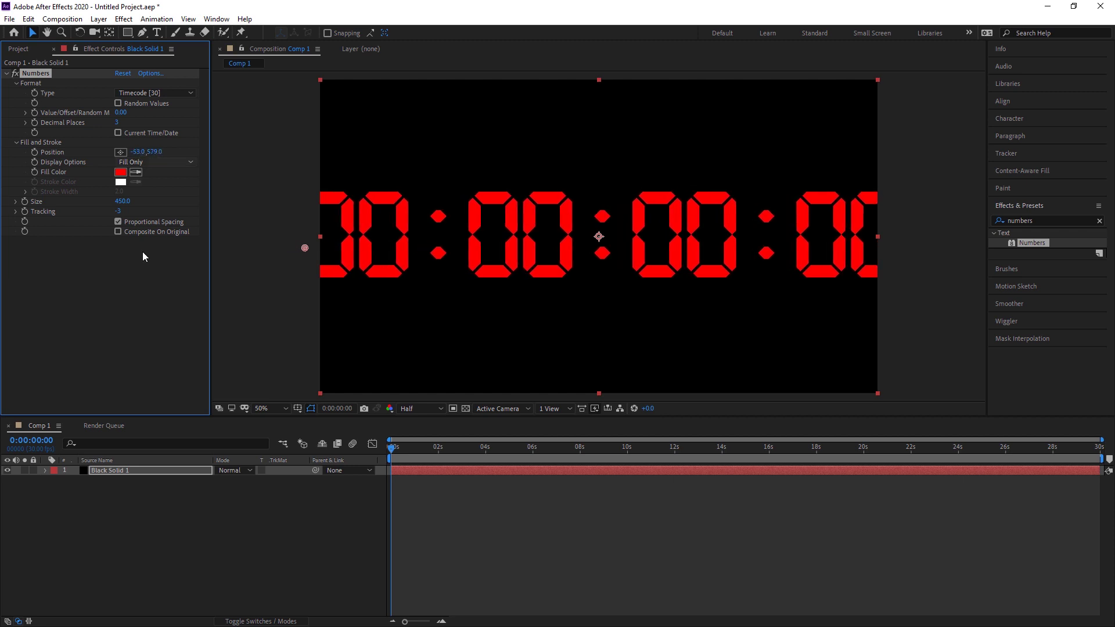
Change the timecode digits' fill colour from red to bright green
{"action": "left_click", "coordinate": [120, 172]}
{"action": "left_click_drag", "start_coordinate": [582, 349], "coordinate": [319, 306]}
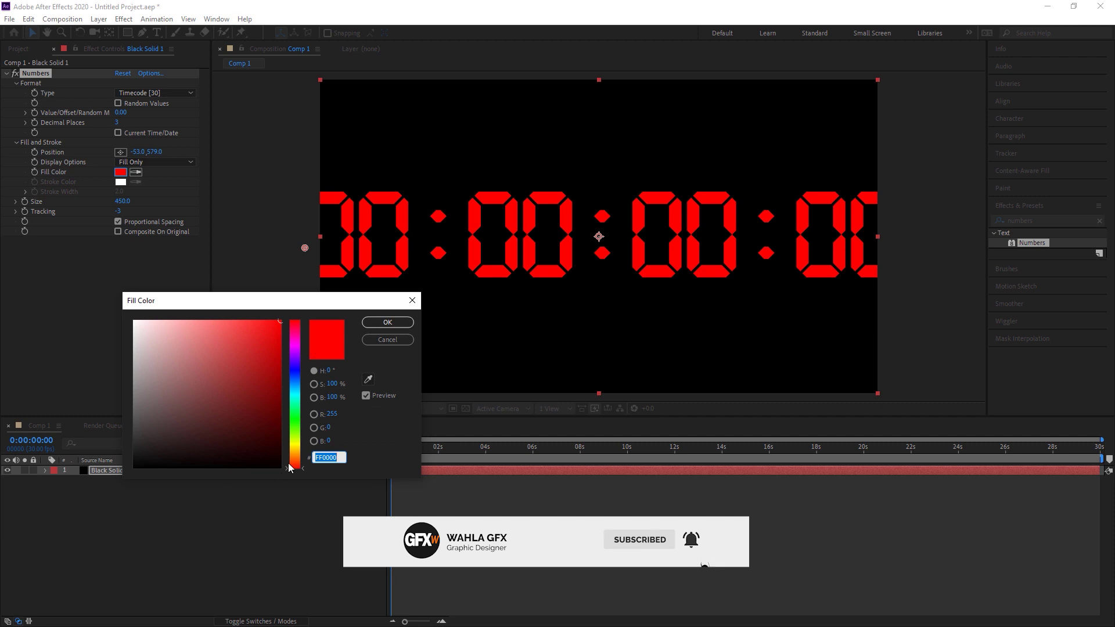
{"action": "left_click_drag", "start_coordinate": [302, 466], "coordinate": [297, 431]}
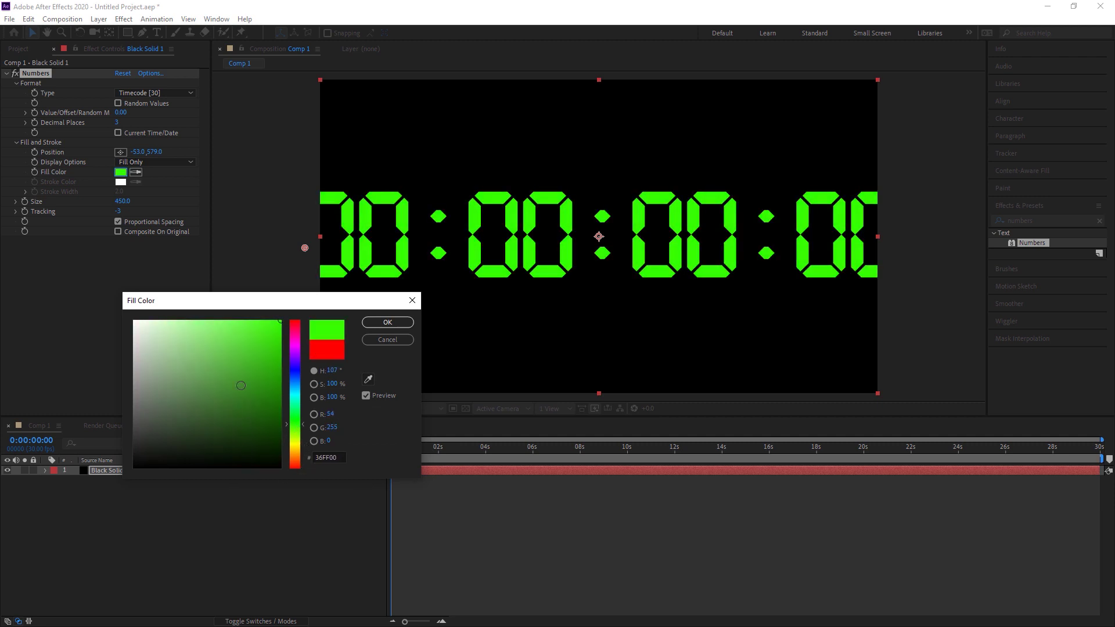
{"action": "left_click", "coordinate": [388, 323]}
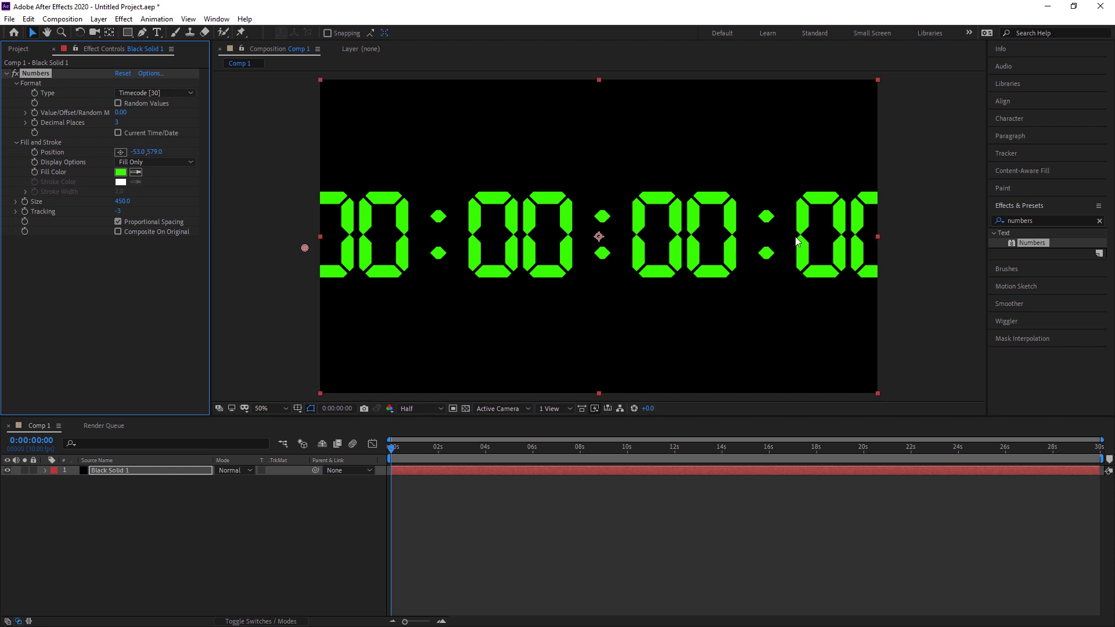
{"action": "left_click", "coordinate": [236, 533]}
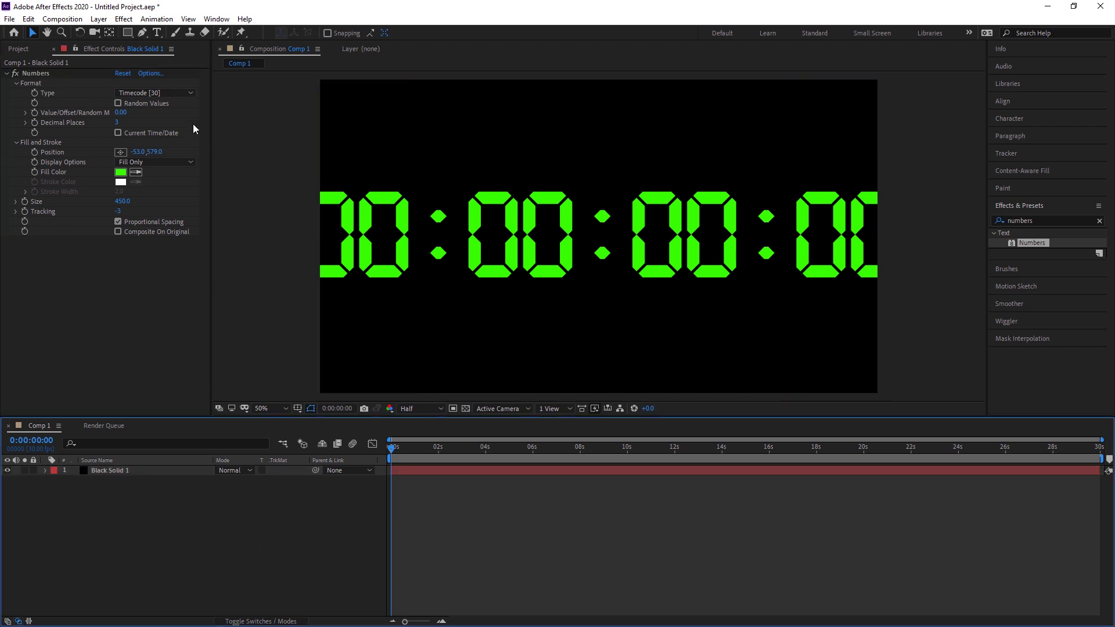
Draw a red rectangle shape layer over the timecode's middle digit pairs
{"action": "left_click", "coordinate": [128, 35]}
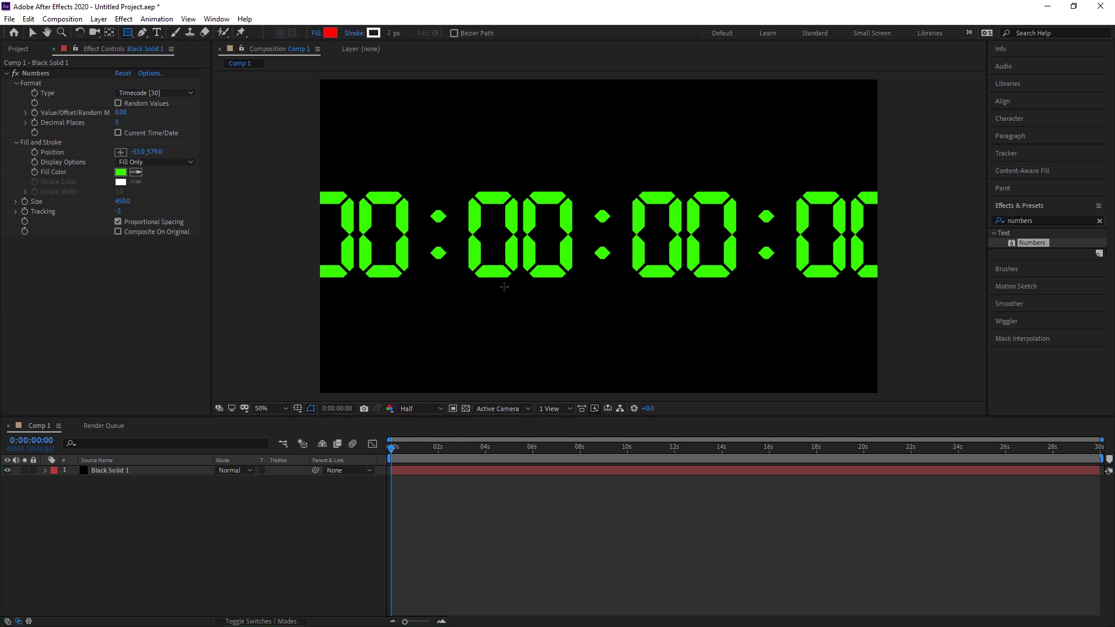
{"action": "left_click_drag", "start_coordinate": [462, 177], "coordinate": [747, 301]}
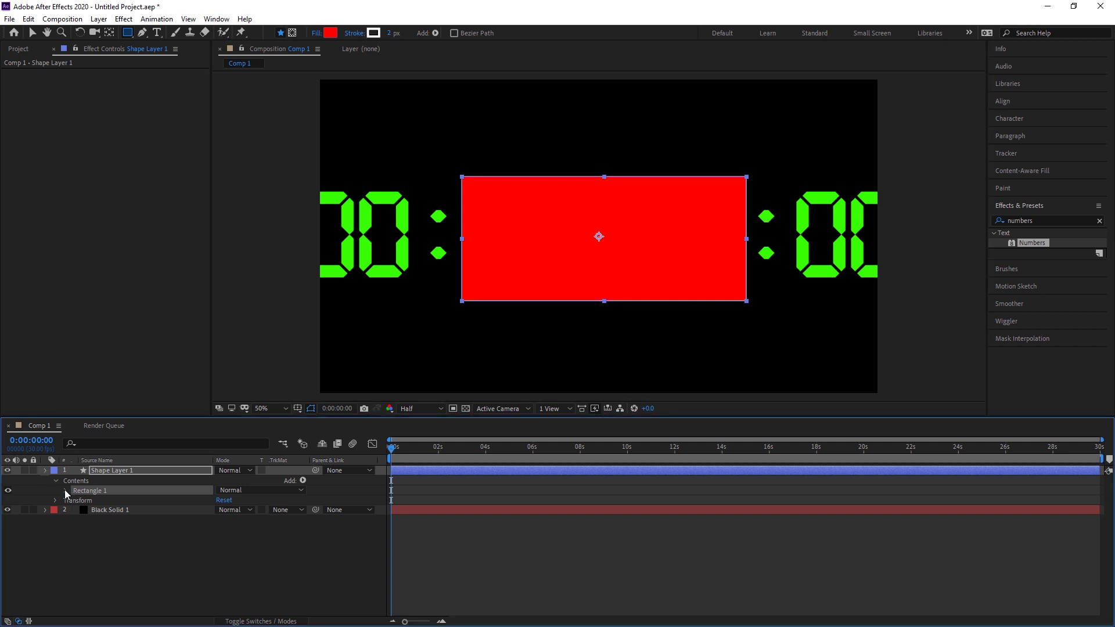
{"action": "left_click", "coordinate": [45, 470]}
{"action": "left_click", "coordinate": [126, 488]}
Bring up Black Solid 1's TrkMat dropdown to choose a track matte
{"action": "left_click", "coordinate": [155, 482]}
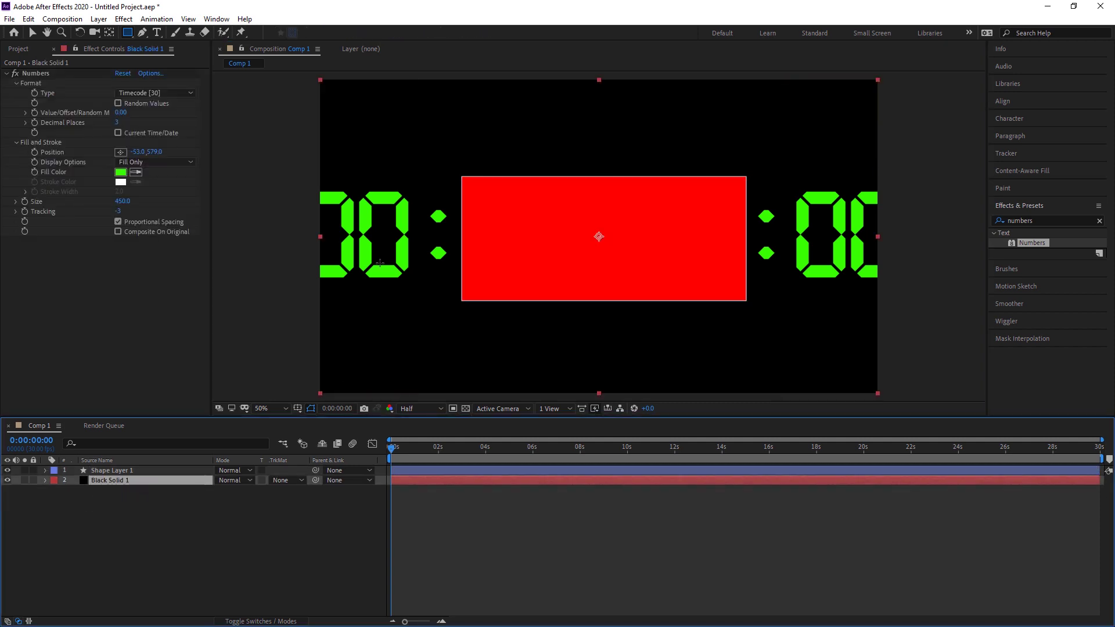
{"action": "left_click", "coordinate": [268, 549]}
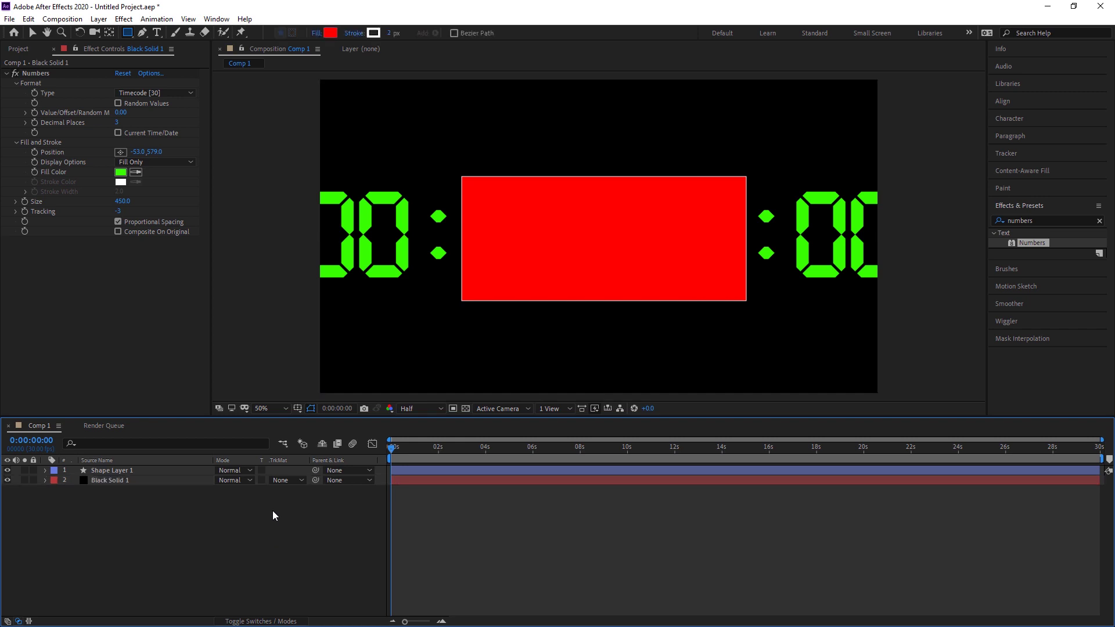
{"action": "left_click", "coordinate": [280, 481]}
{"action": "left_click", "coordinate": [285, 492]}
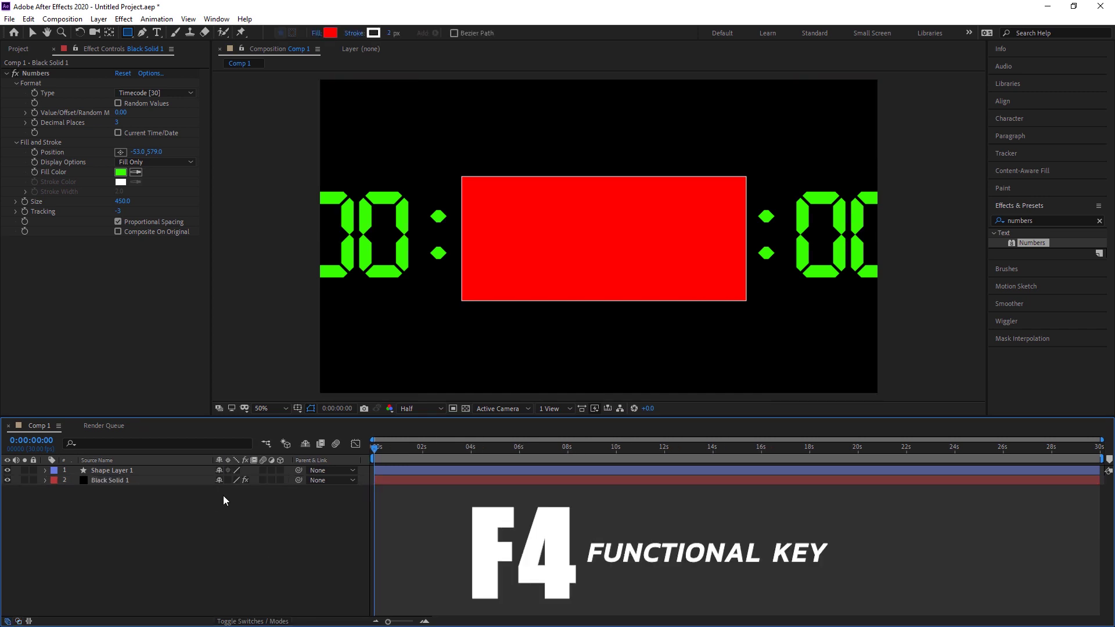
{"action": "left_click", "coordinate": [290, 480]}
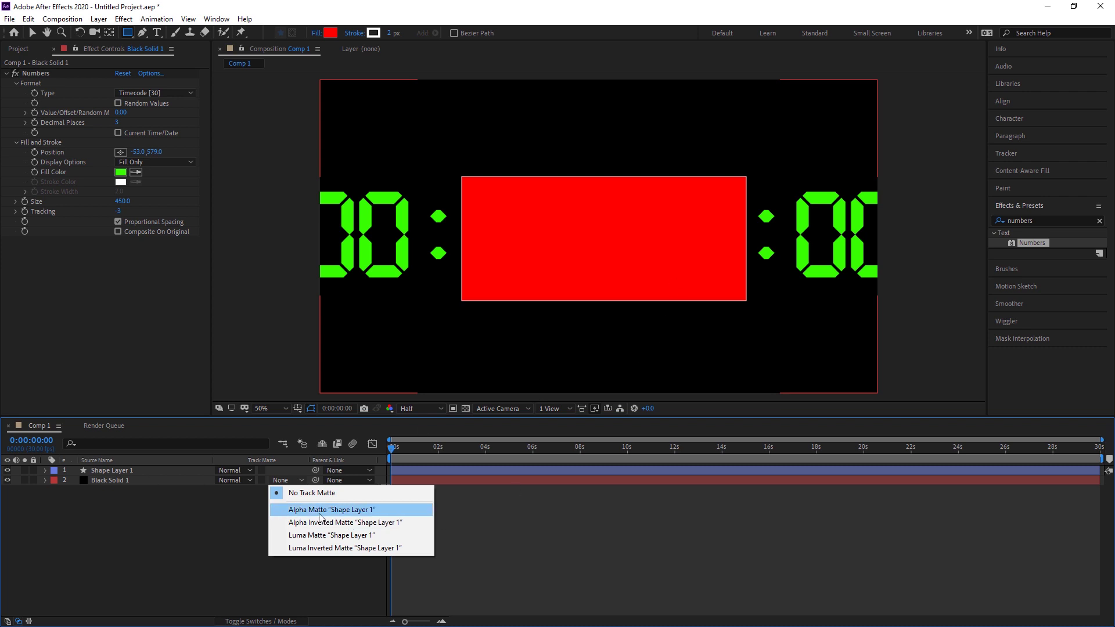
Set Black Solid 1's track matte to Alpha Matte 'Shape Layer 1' and preview further along
{"action": "left_click", "coordinate": [383, 511]}
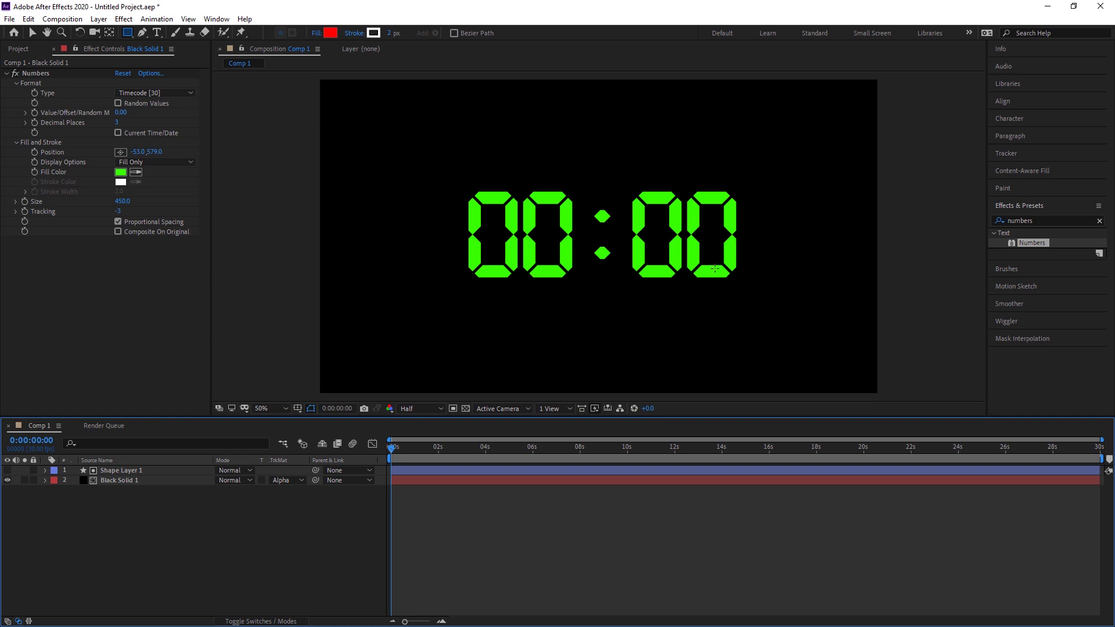
{"action": "left_click_drag", "start_coordinate": [392, 447], "coordinate": [390, 510]}
Turn on Random Values in the Numbers effect and scrub to preview the changing digits
{"action": "left_click", "coordinate": [461, 480]}
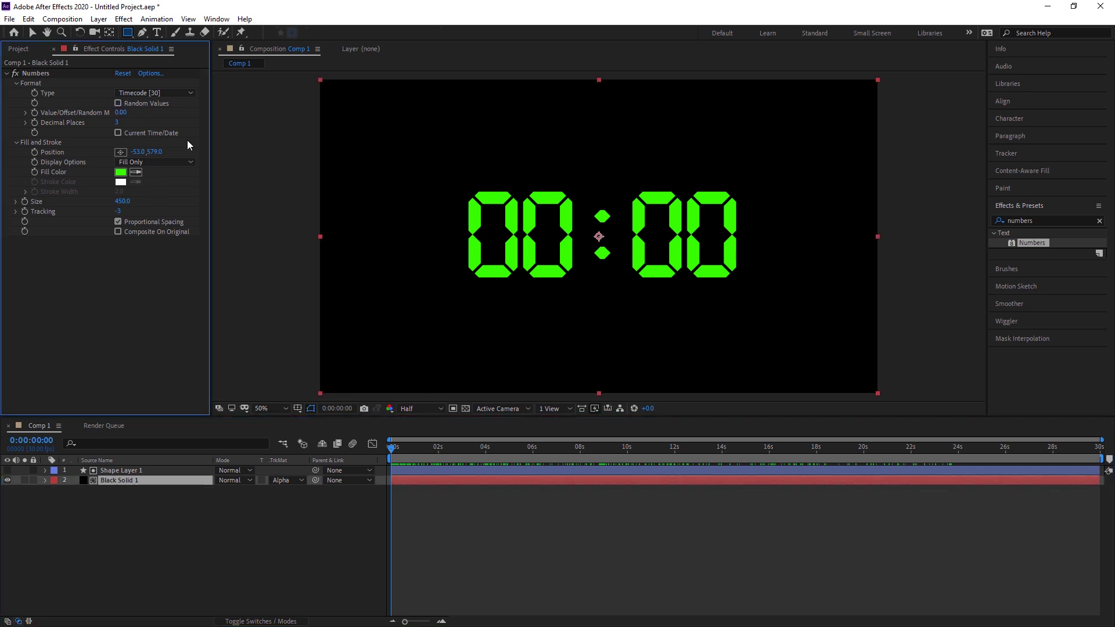
{"action": "left_click", "coordinate": [118, 103]}
{"action": "left_click", "coordinate": [502, 511]}
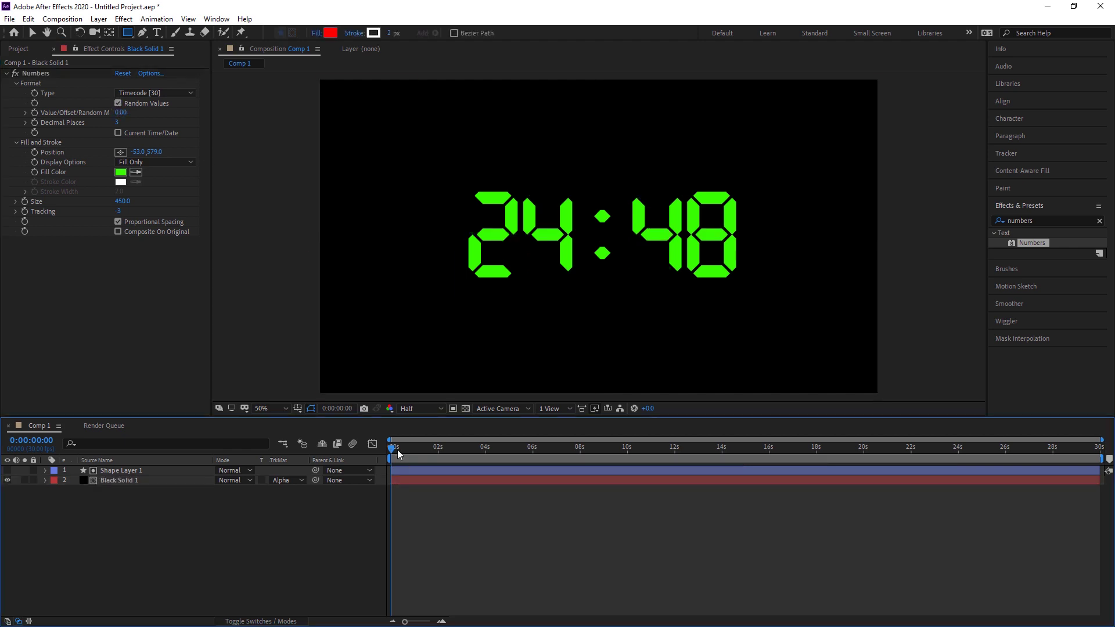
{"action": "left_click_drag", "start_coordinate": [392, 453], "coordinate": [362, 455]}
Turn Random Values off so the timer reads 00:00, and open Black Solid 1's context menu
{"action": "left_click", "coordinate": [118, 108]}
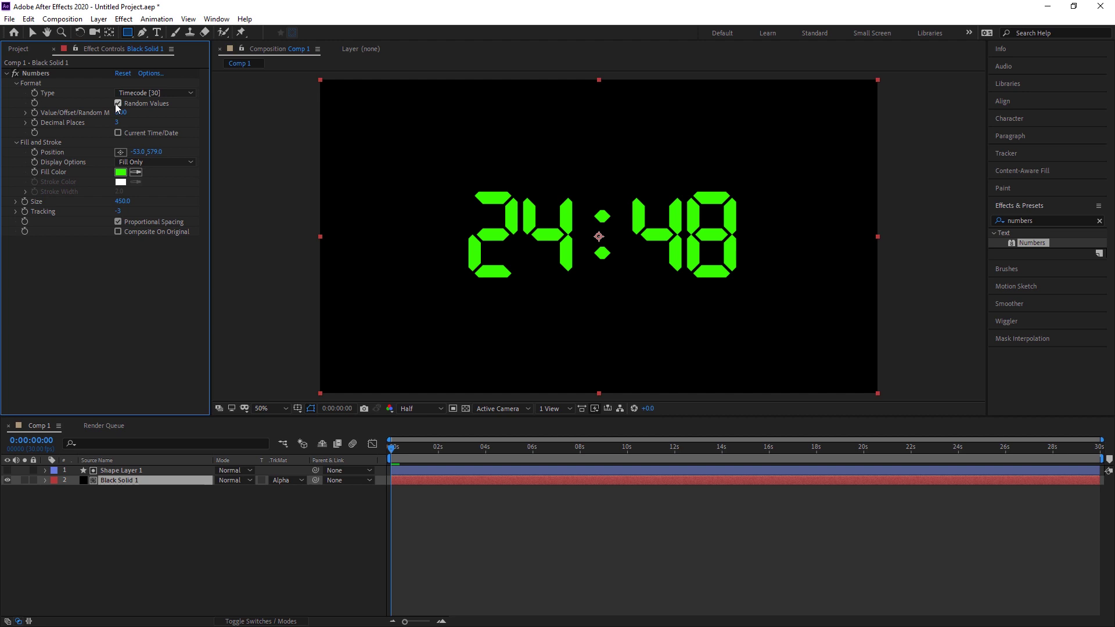
{"action": "left_click", "coordinate": [118, 103]}
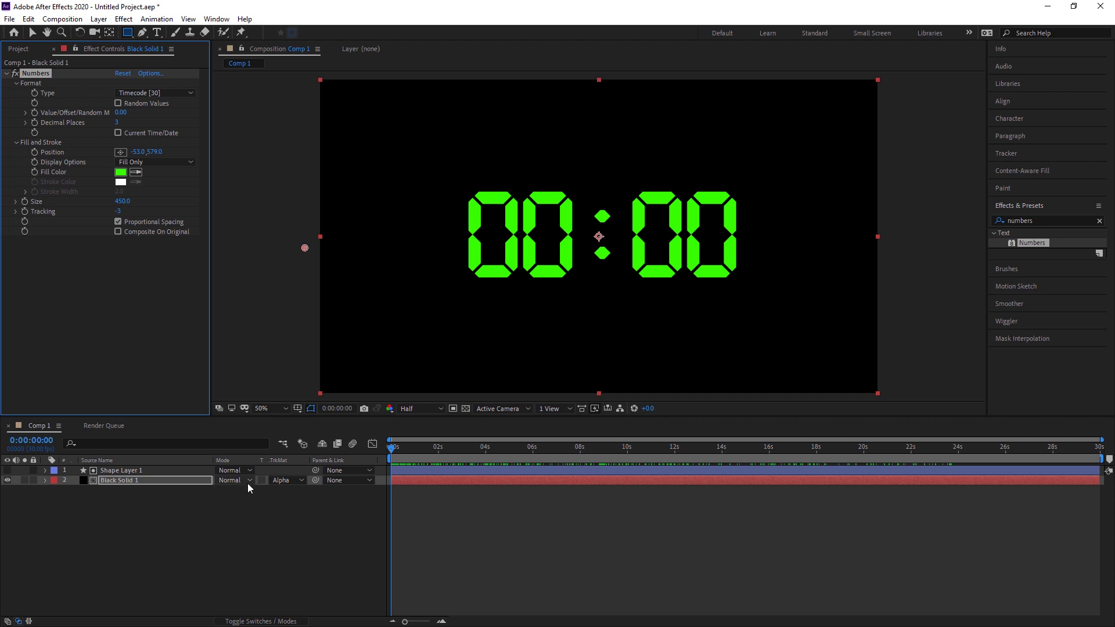
{"action": "right_click", "coordinate": [137, 482]}
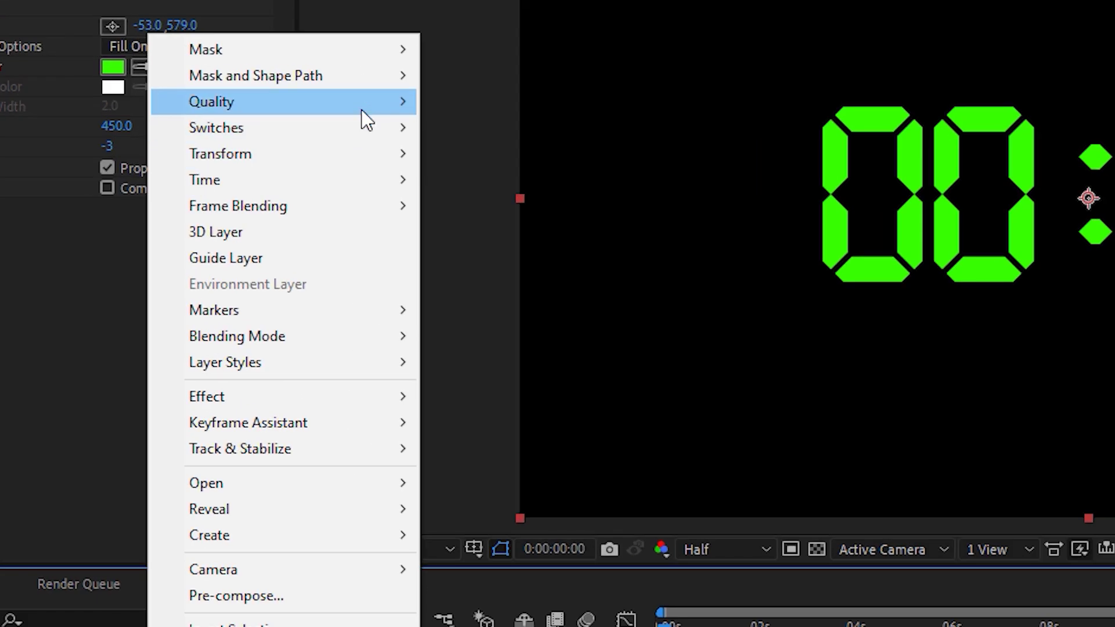
Time-reverse the numbers layer and raise its value/offset to 2710 so it counts down from 02:00
{"action": "mouse_move", "coordinate": [377, 187]}
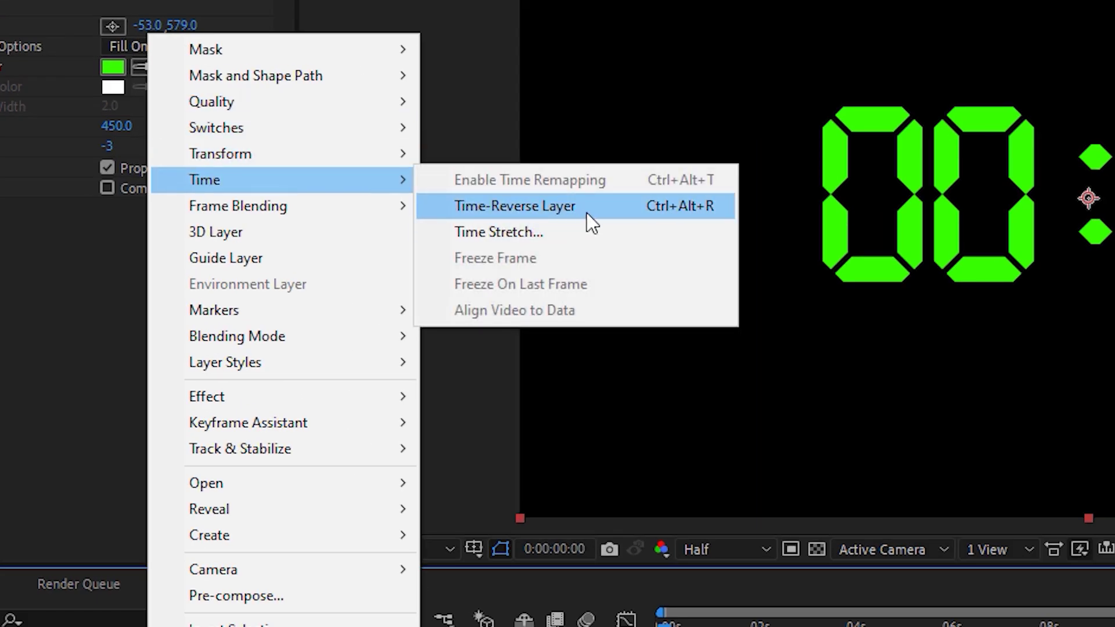
{"action": "left_click", "coordinate": [574, 212]}
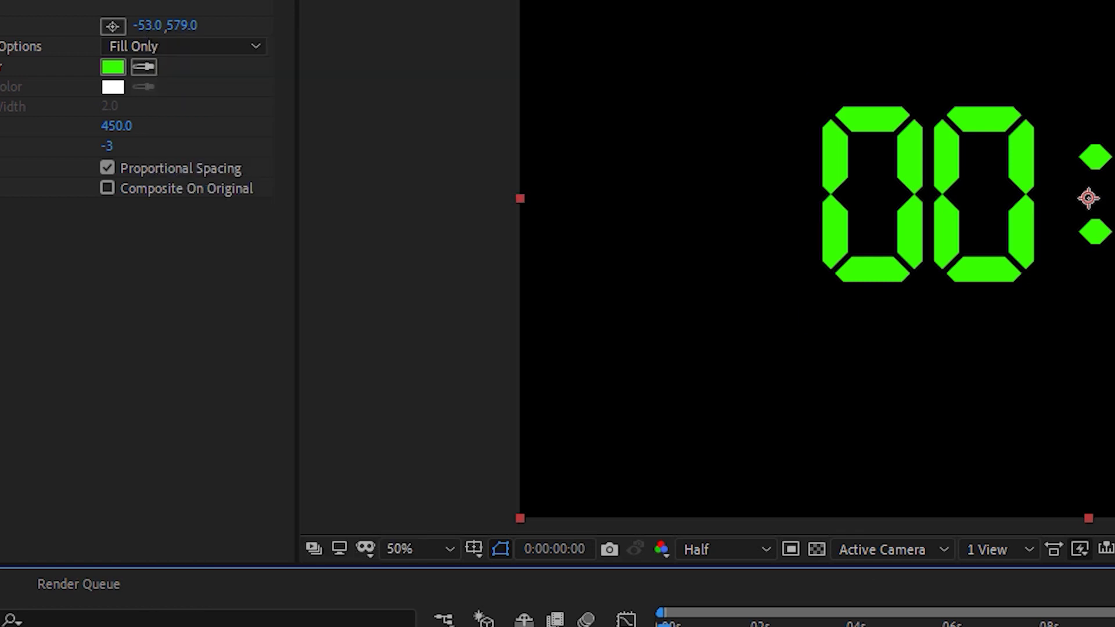
{"action": "left_click_drag", "start_coordinate": [391, 447], "coordinate": [150, 275]}
{"action": "left_click_drag", "start_coordinate": [120, 113], "coordinate": [299, 152]}
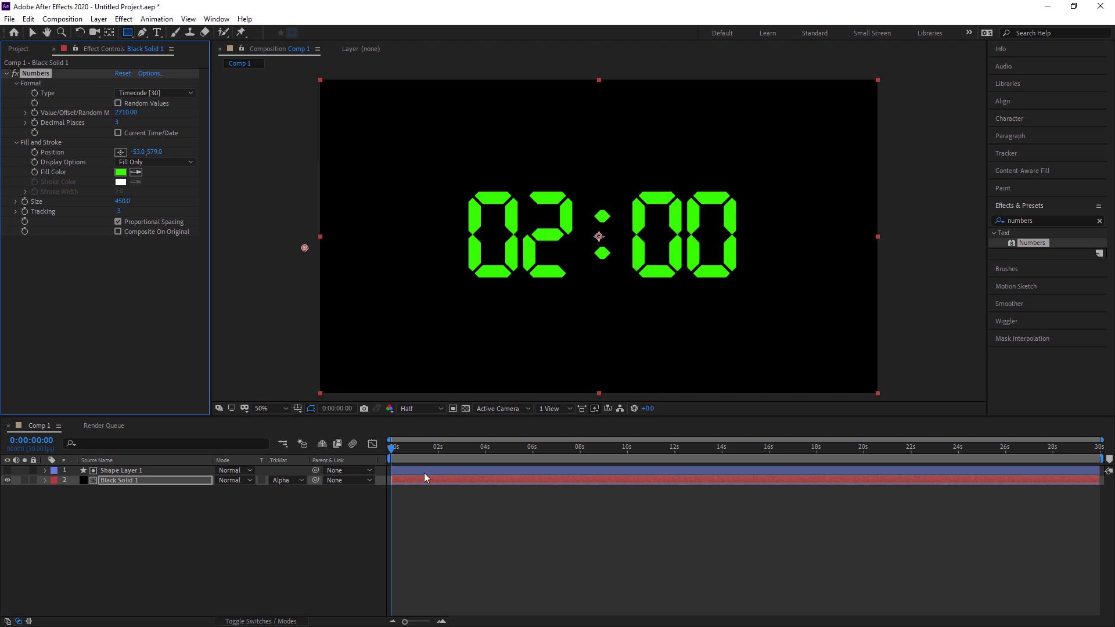
{"action": "left_click_drag", "start_coordinate": [394, 448], "coordinate": [498, 516]}
{"action": "key", "text": "Home"}
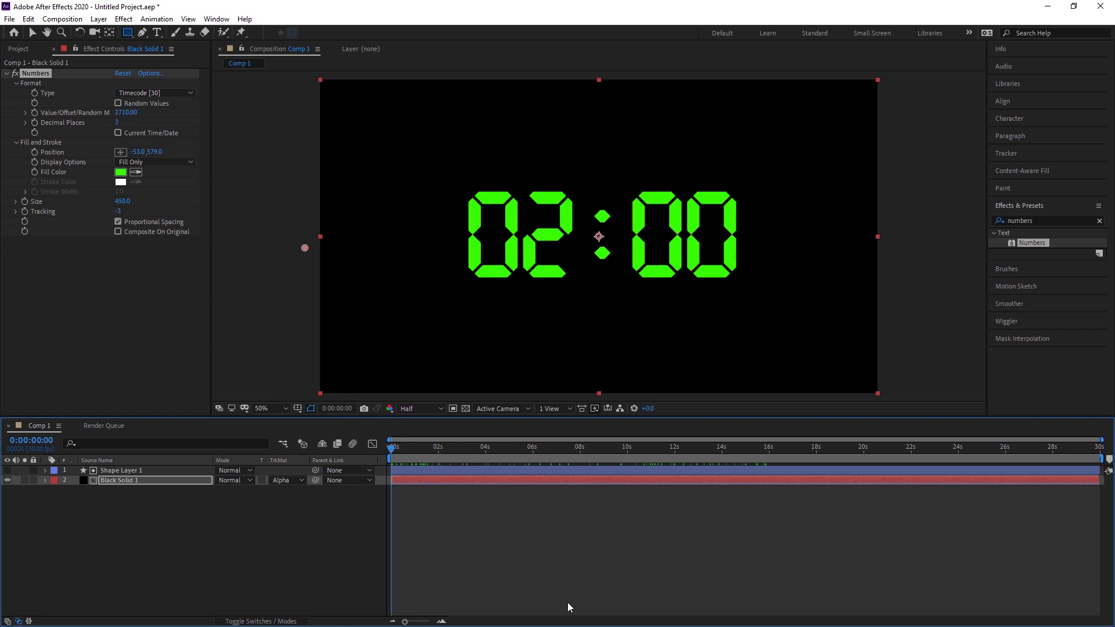
{"action": "left_click", "coordinate": [265, 571]}
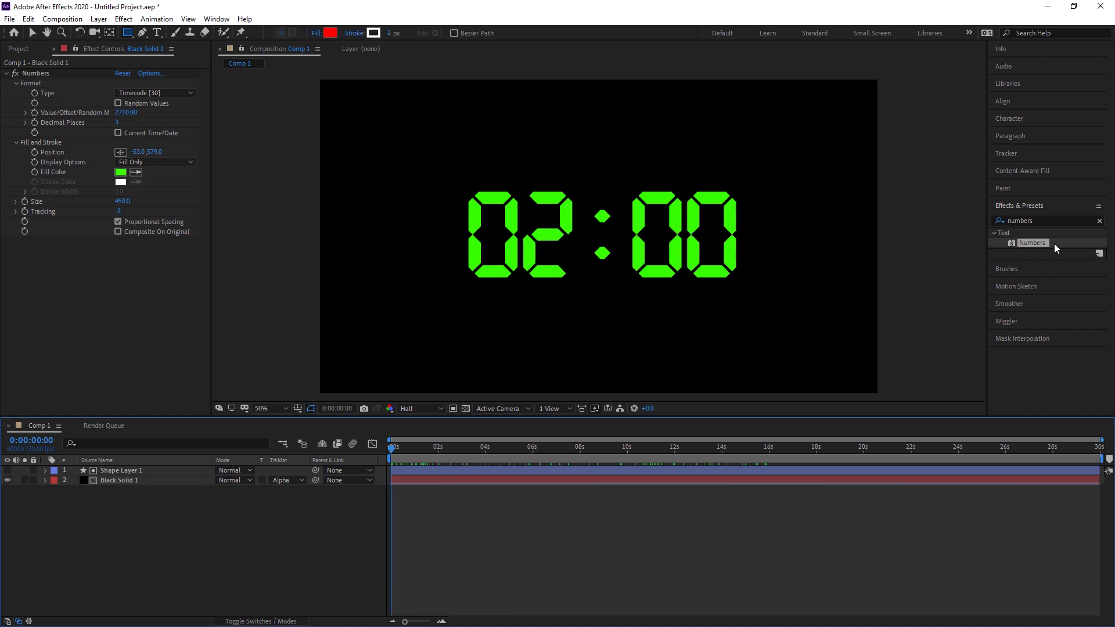
Search Effects & Presets for 'glow' and apply Glow to Black Solid 1
{"action": "left_click", "coordinate": [1099, 220]}
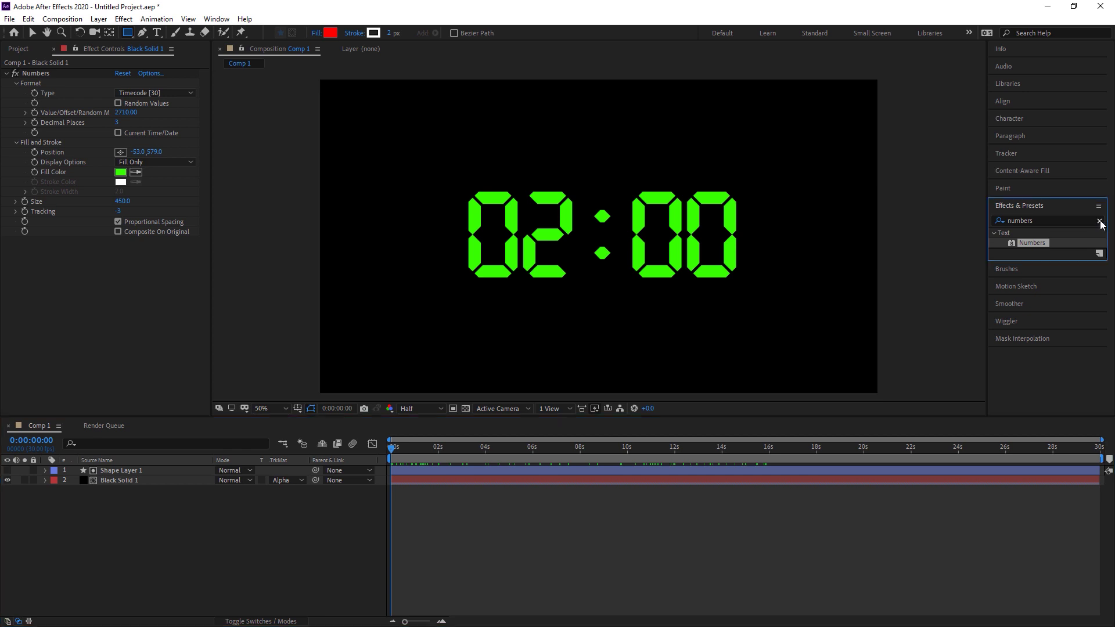
{"action": "left_click", "coordinate": [1068, 224]}
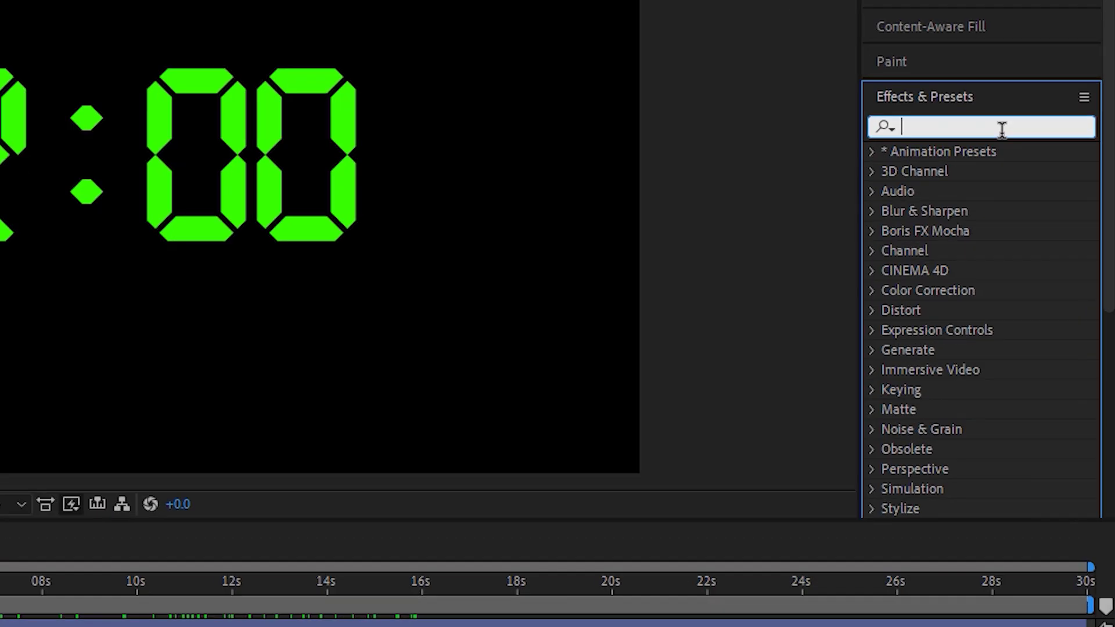
{"action": "type", "text": "glow"}
{"action": "left_click", "coordinate": [966, 270]}
{"action": "left_click_drag", "start_coordinate": [981, 269], "coordinate": [127, 478]}
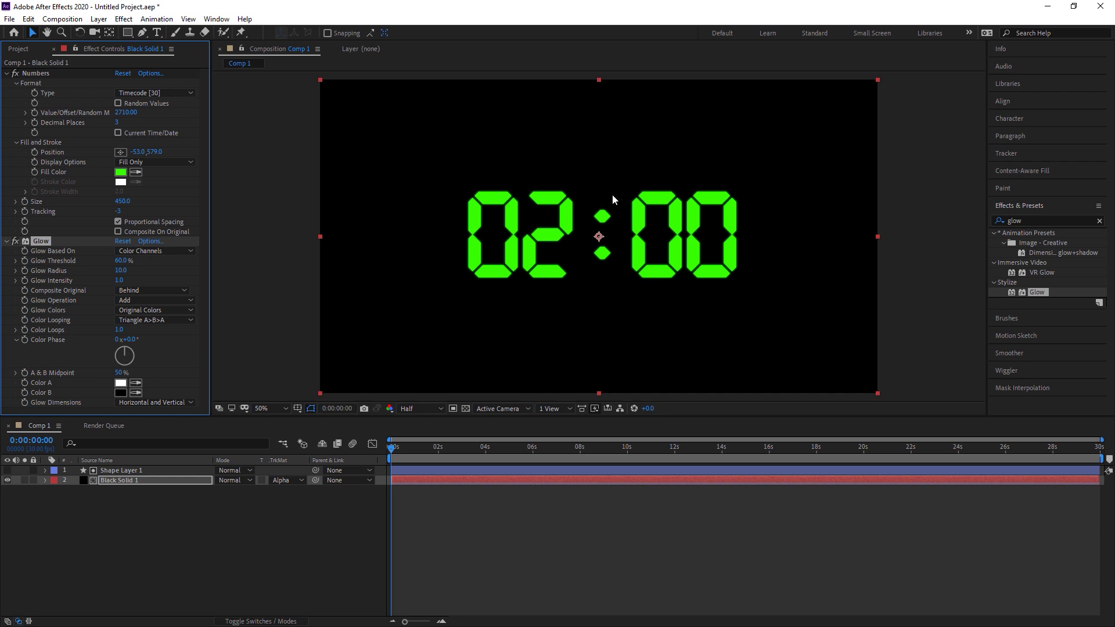
Set Glow intensity to 0.8 and radius to 40, then preview the glowing countdown
{"action": "left_click", "coordinate": [124, 281]}
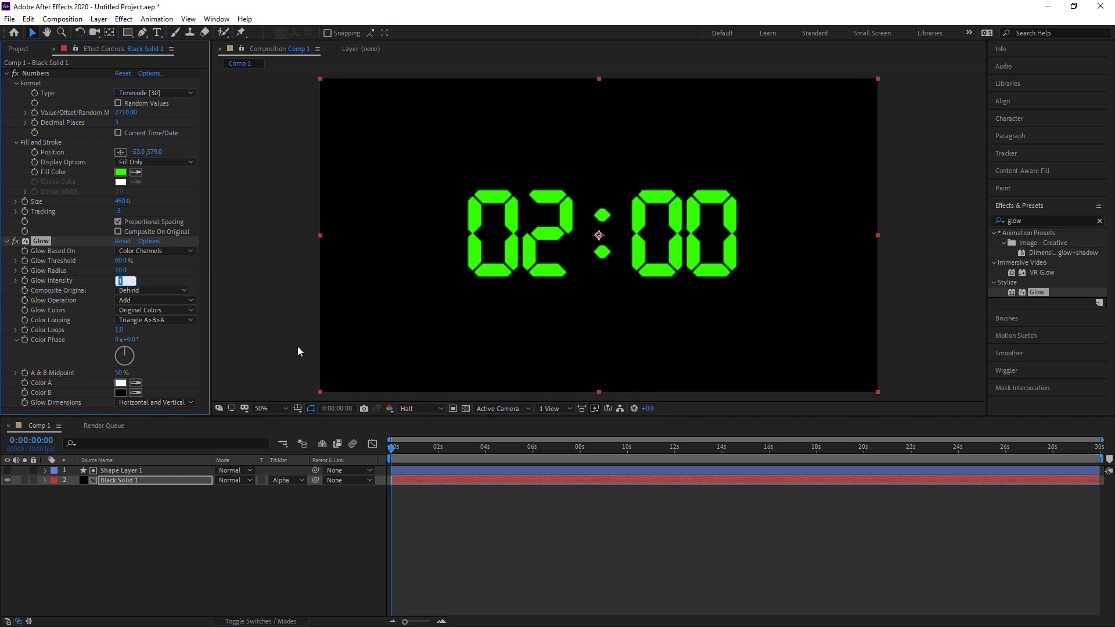
{"action": "type", "text": "0.8"}
{"action": "key", "text": "Return"}
{"action": "left_click_drag", "start_coordinate": [118, 270], "coordinate": [150, 279]}
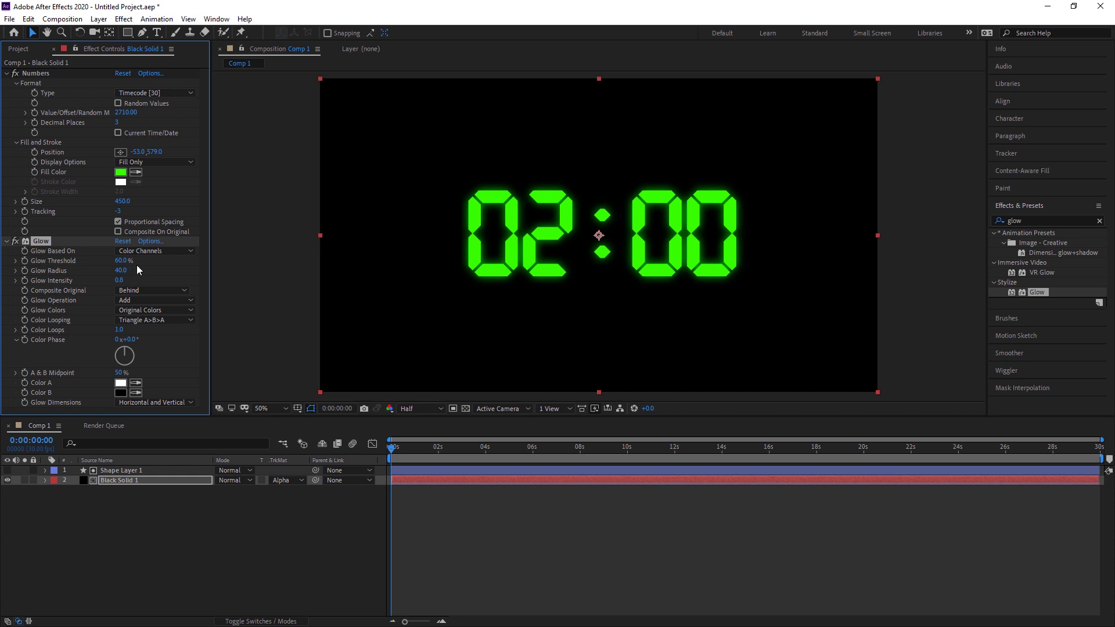
{"action": "left_click", "coordinate": [289, 556]}
{"action": "left_click_drag", "start_coordinate": [495, 531], "coordinate": [384, 541]}
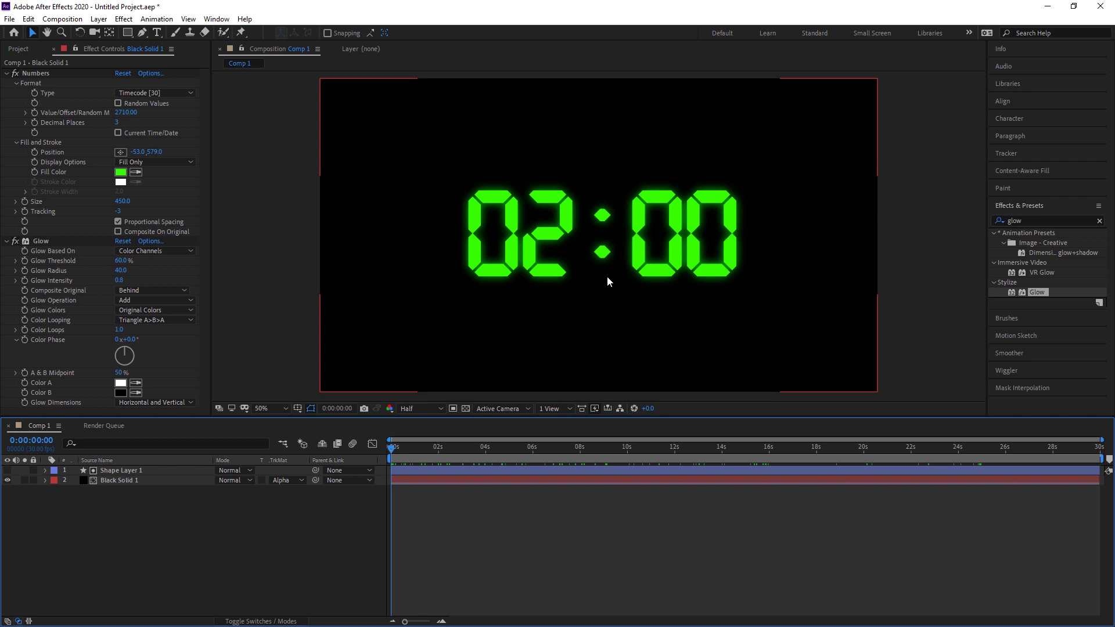
{"action": "left_click_drag", "start_coordinate": [151, 533], "coordinate": [135, 473]}
Precompose the shape and numbers layers into Pre-comp 1 and select the new layer
{"action": "right_click", "coordinate": [131, 480]}
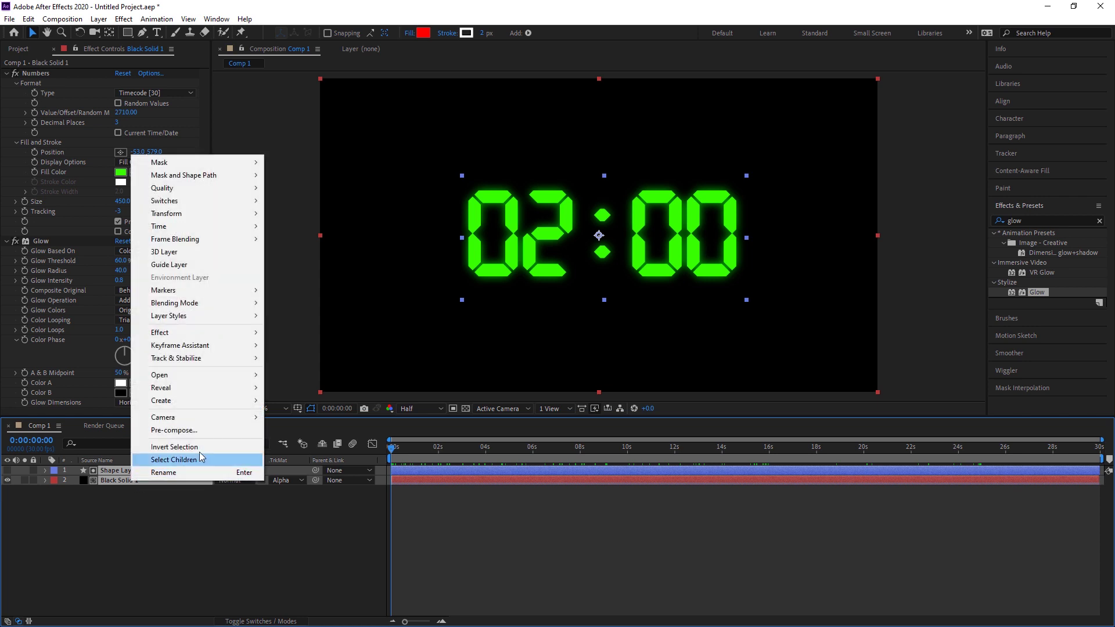
{"action": "left_click", "coordinate": [196, 432]}
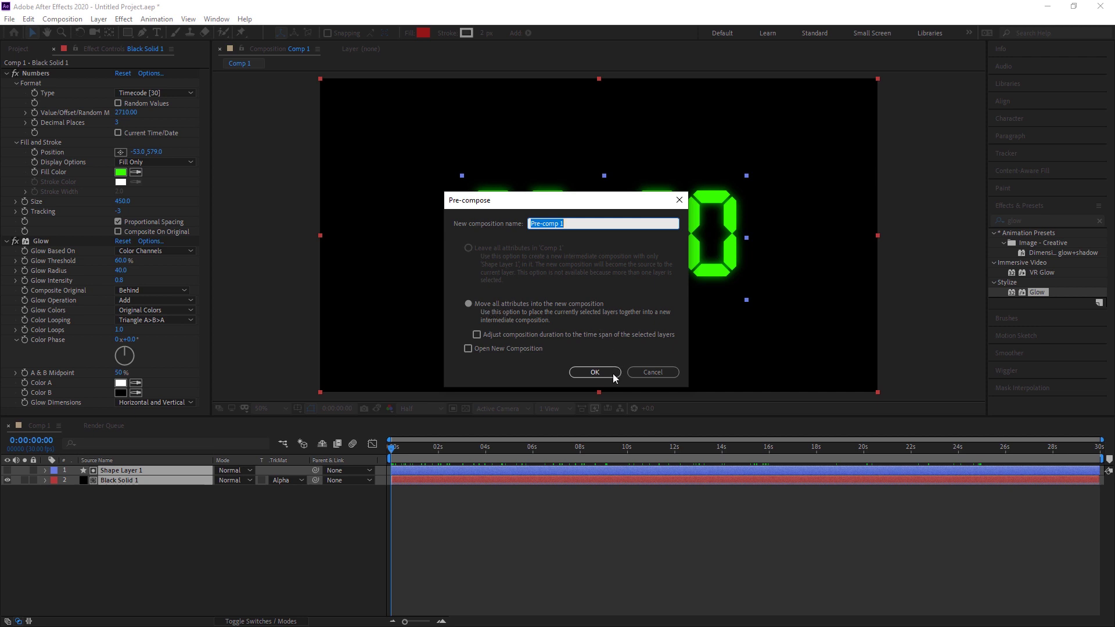
{"action": "left_click", "coordinate": [595, 371]}
{"action": "left_click", "coordinate": [212, 553]}
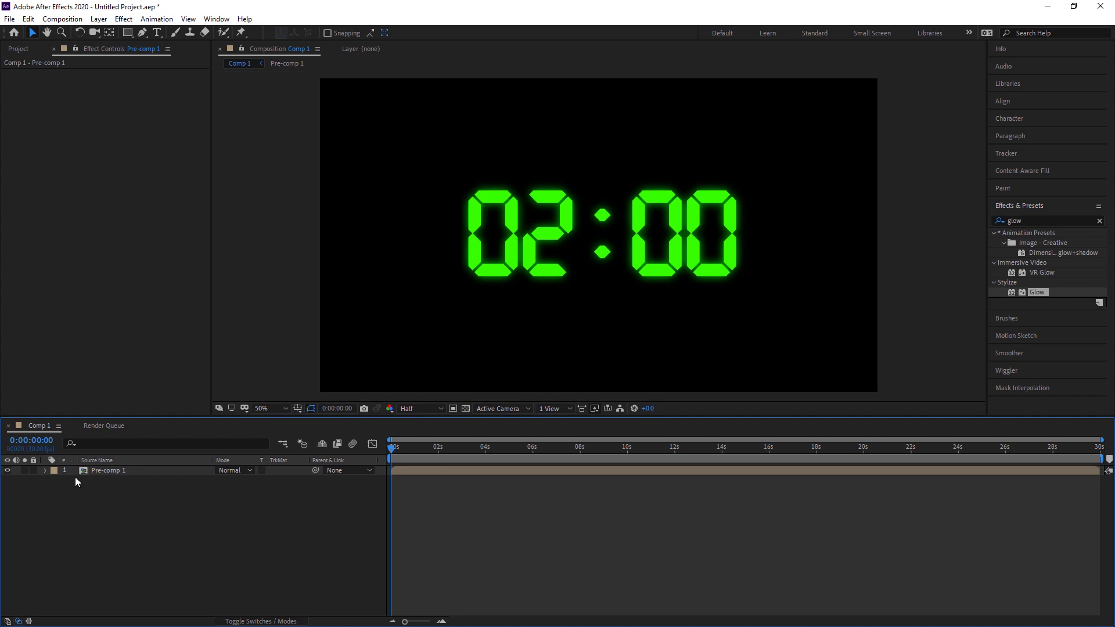
{"action": "left_click", "coordinate": [111, 473]}
{"action": "left_click", "coordinate": [245, 513]}
{"action": "left_click", "coordinate": [119, 472]}
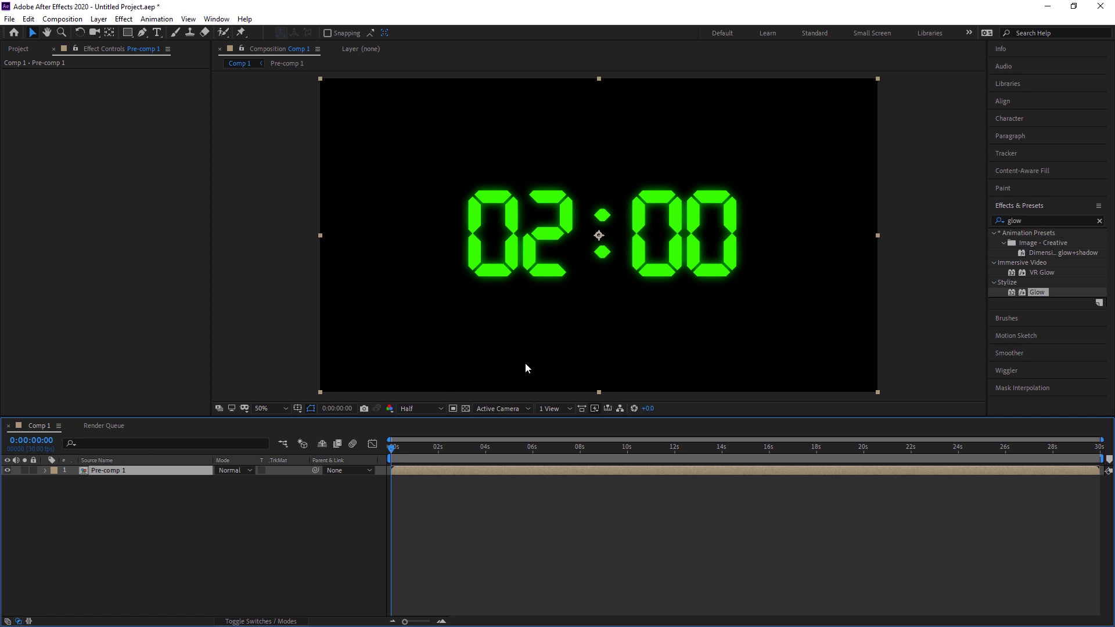
Duplicate Pre-comp 1 and apply Gaussian Blur to the lower copy
{"action": "key", "text": "ctrl+d"}
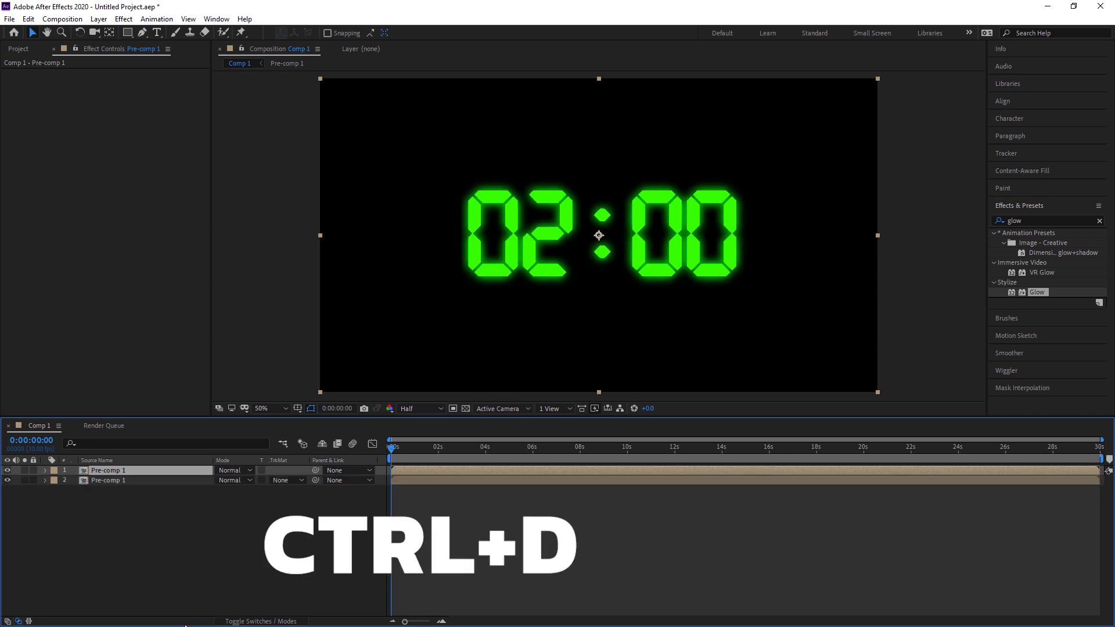
{"action": "left_click", "coordinate": [121, 481]}
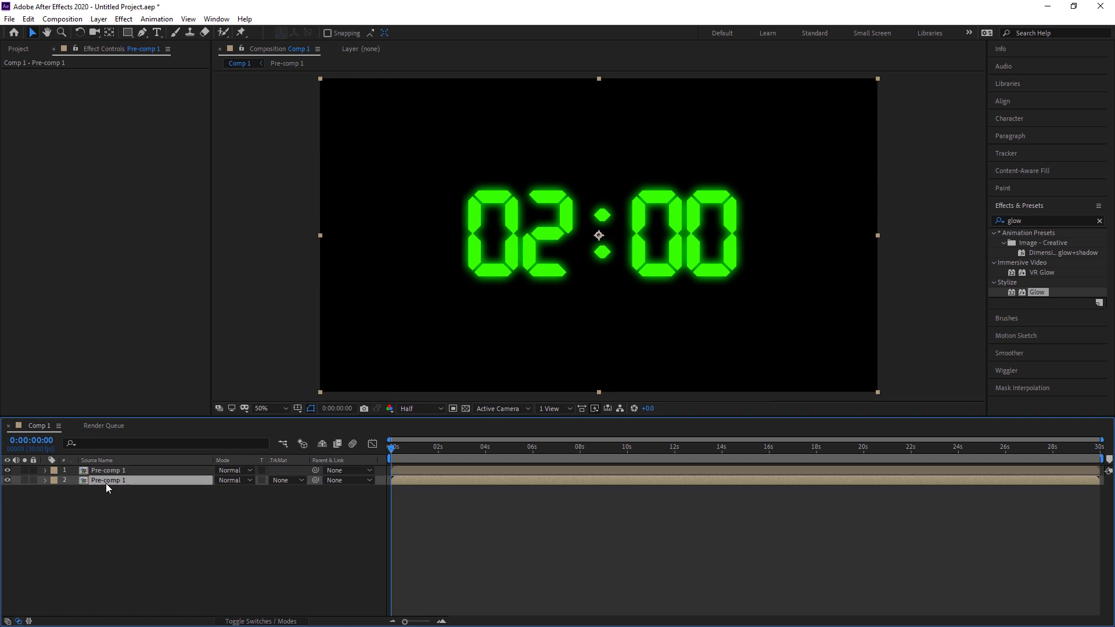
{"action": "left_click", "coordinate": [1099, 224]}
{"action": "left_click", "coordinate": [1098, 222]}
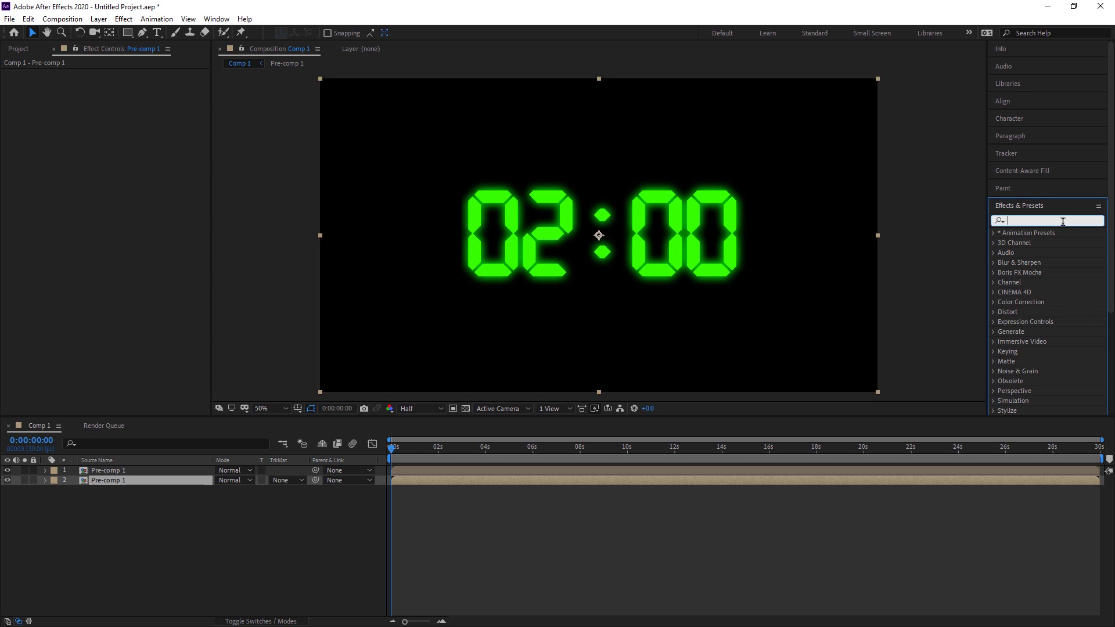
{"action": "type", "text": "g"}
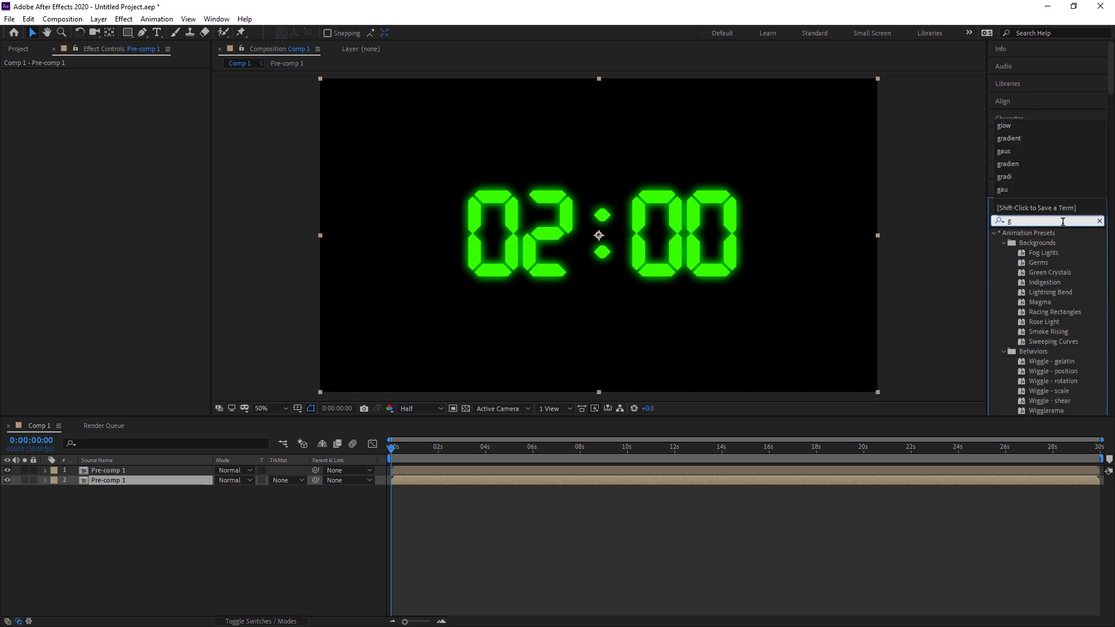
{"action": "type", "text": "auss"}
{"action": "left_click", "coordinate": [1057, 244]}
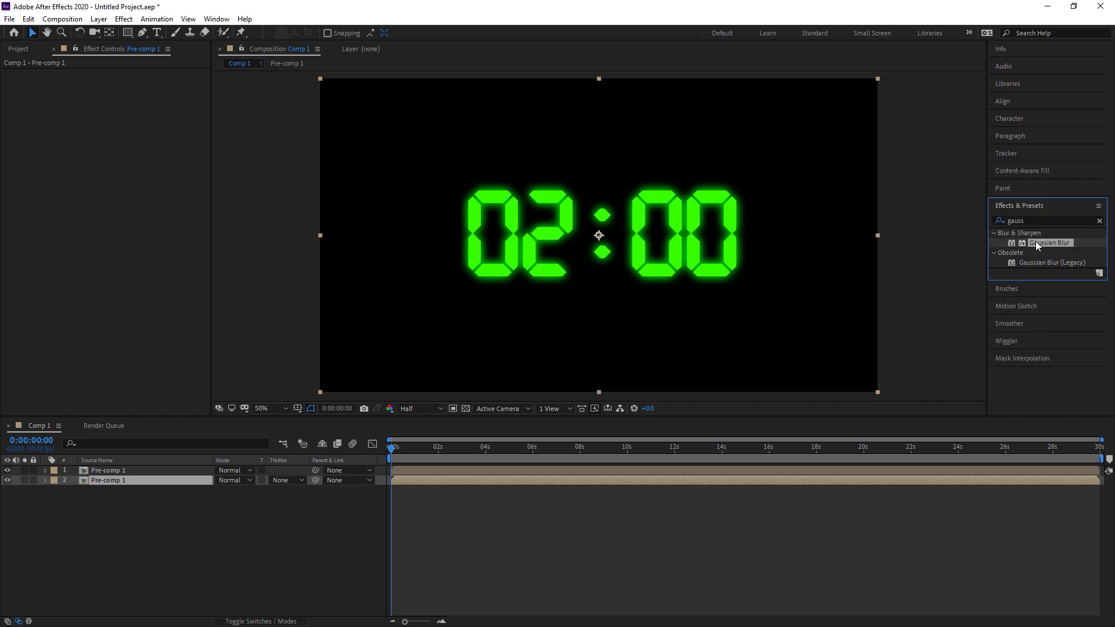
{"action": "left_click_drag", "start_coordinate": [1033, 242], "coordinate": [99, 486]}
Set the Gaussian Blur to Blurriness 130 with Horizontal blur dimensions
{"action": "left_click", "coordinate": [119, 83]}
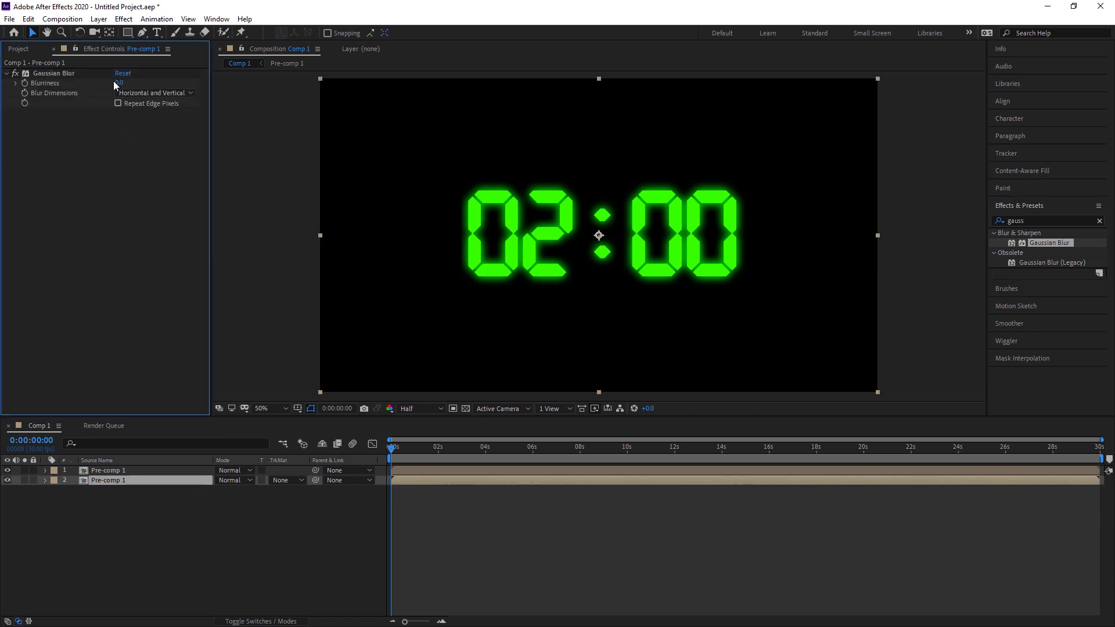
{"action": "type", "text": "100"}
{"action": "key", "text": "Return"}
{"action": "left_click", "coordinate": [140, 94]}
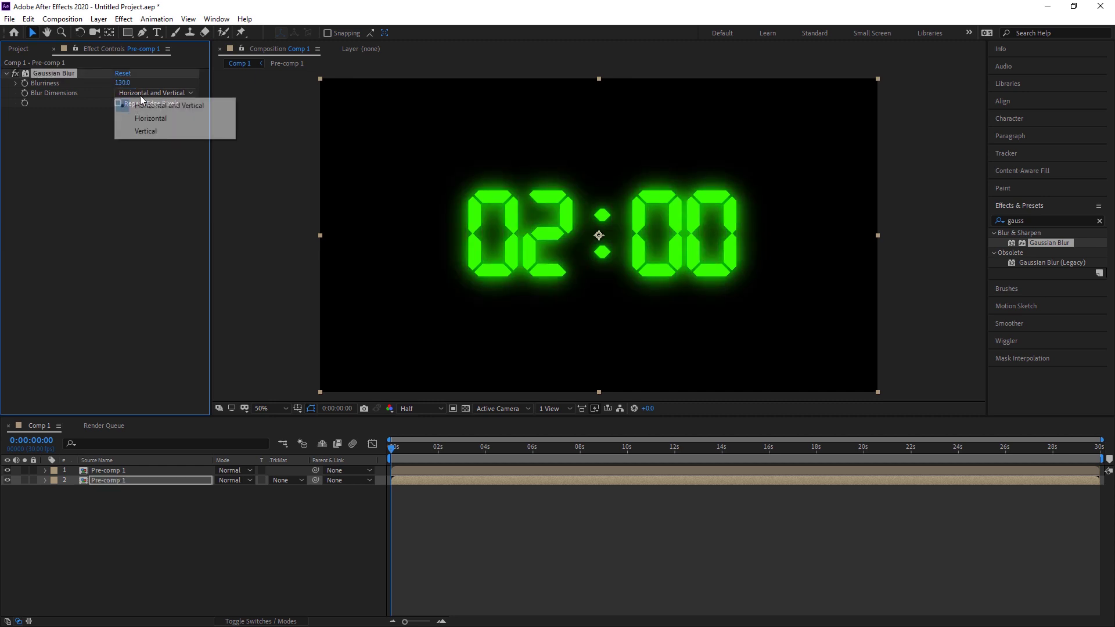
{"action": "left_click", "coordinate": [185, 120]}
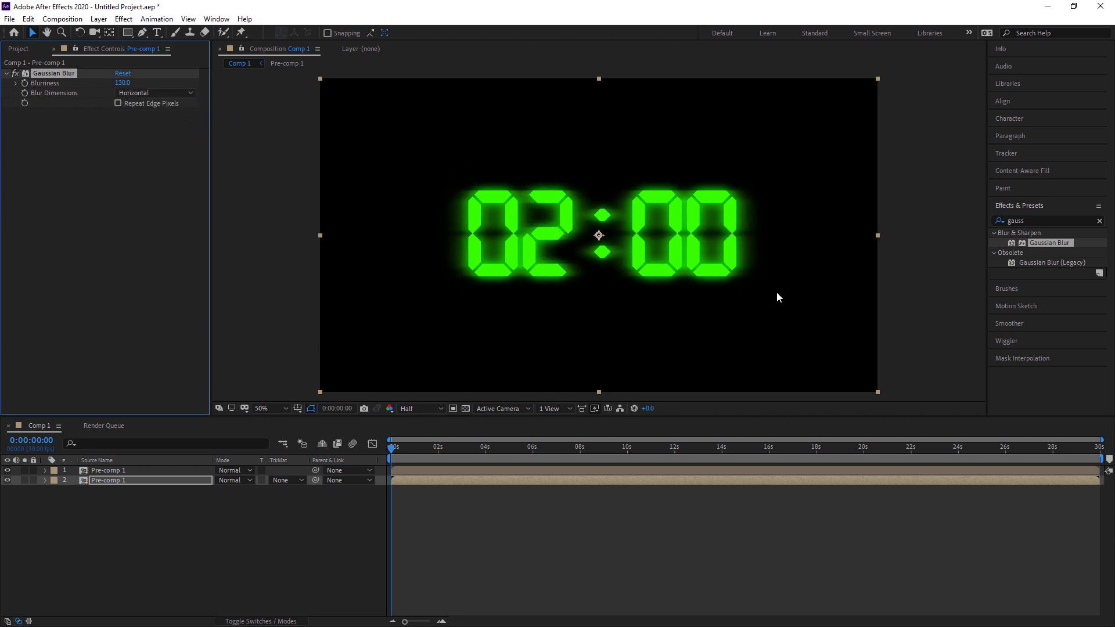
{"action": "left_click", "coordinate": [110, 513]}
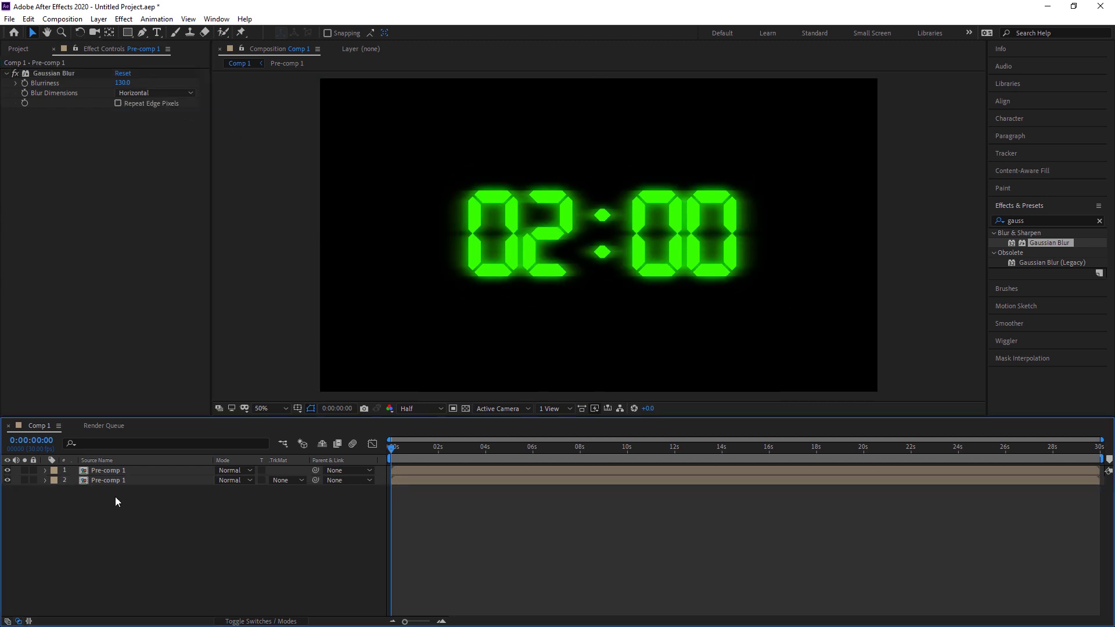
{"action": "left_click", "coordinate": [109, 482]}
Lower the blurred duplicate layer's opacity to 32% and collapse its properties
{"action": "key", "text": "t"}
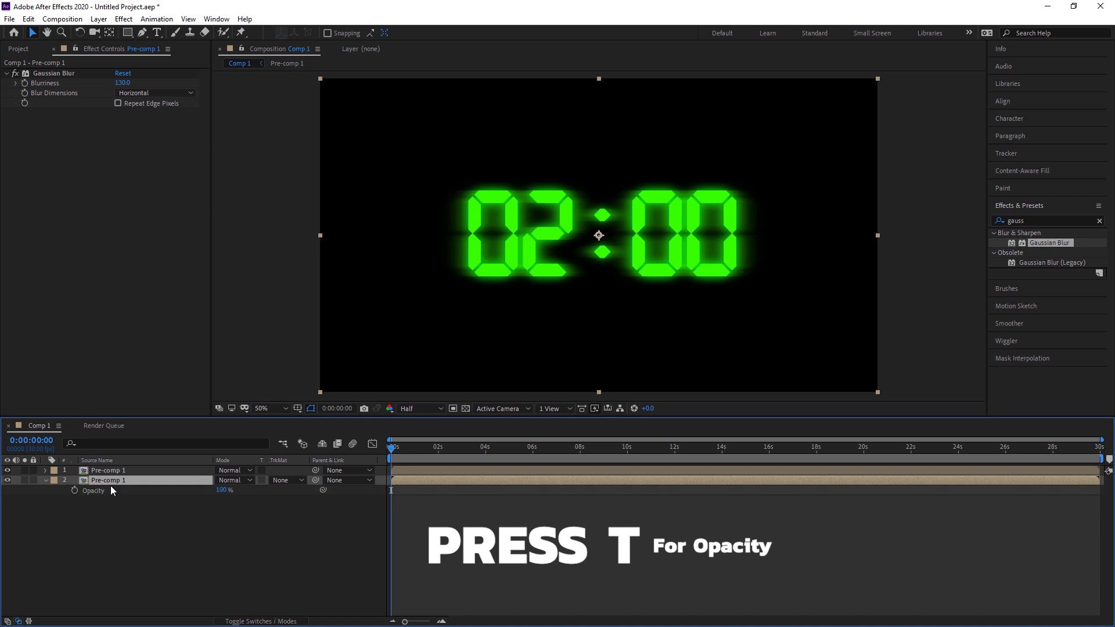
{"action": "left_click_drag", "start_coordinate": [221, 490], "coordinate": [179, 528]}
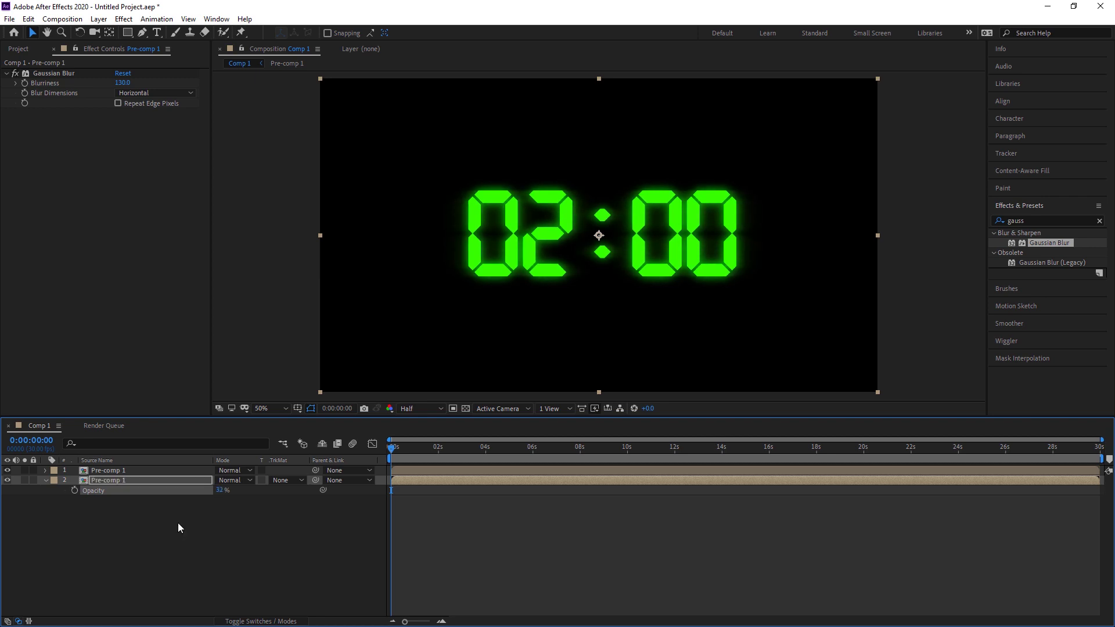
{"action": "left_click", "coordinate": [604, 496]}
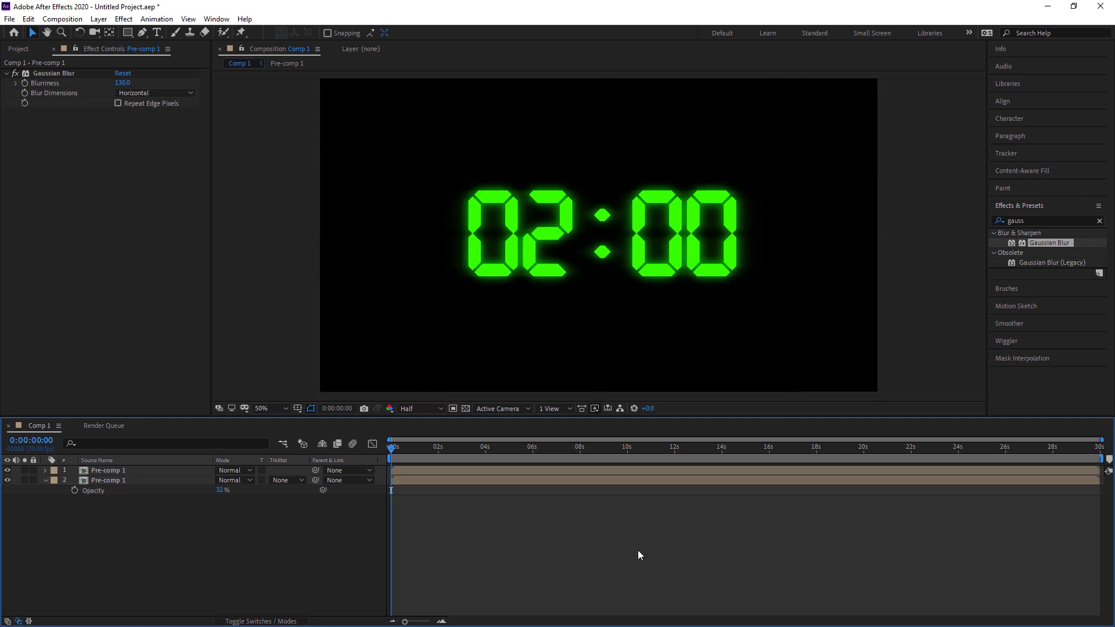
{"action": "left_click", "coordinate": [46, 480]}
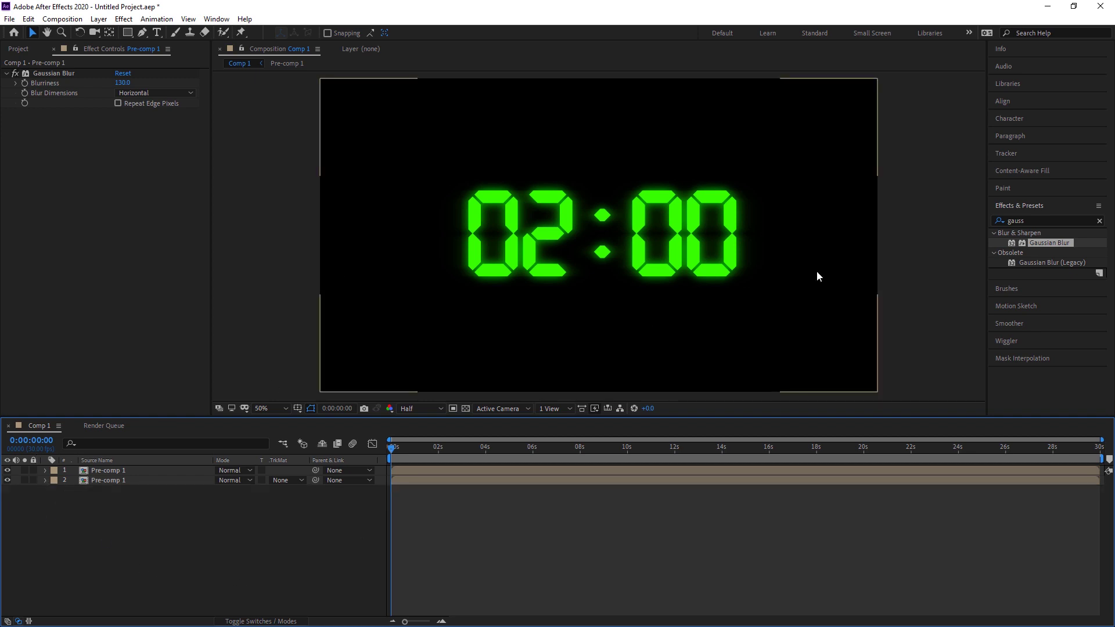
Add a new black solid layer, Black Solid 2, to the composition
{"action": "right_click", "coordinate": [252, 564]}
{"action": "mouse_move", "coordinate": [373, 438]}
{"action": "left_click", "coordinate": [437, 467]}
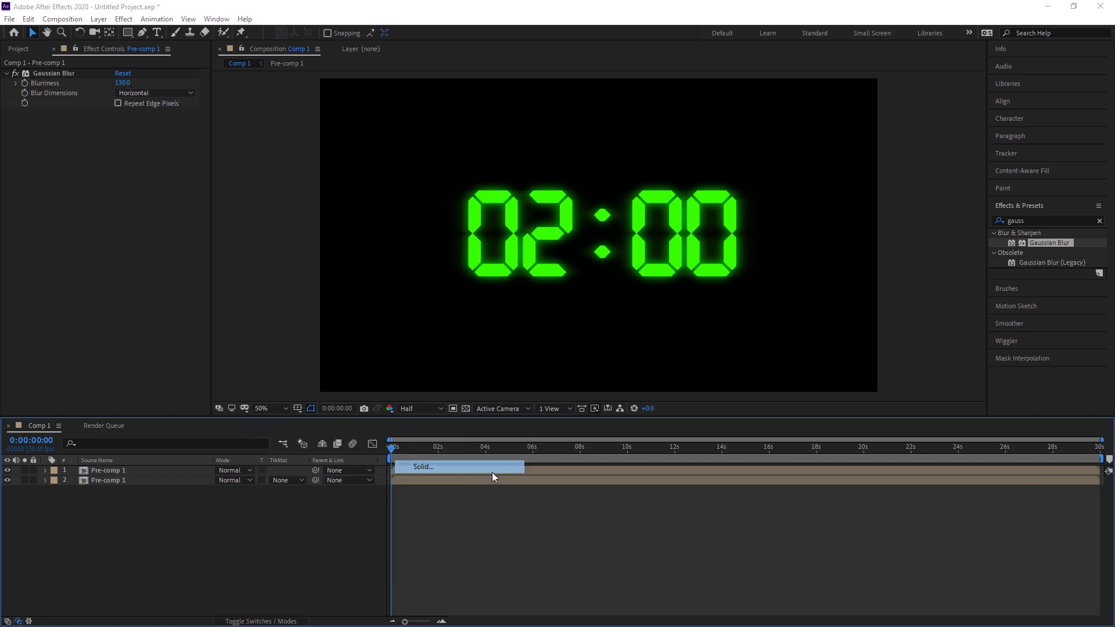
{"action": "left_click", "coordinate": [666, 418]}
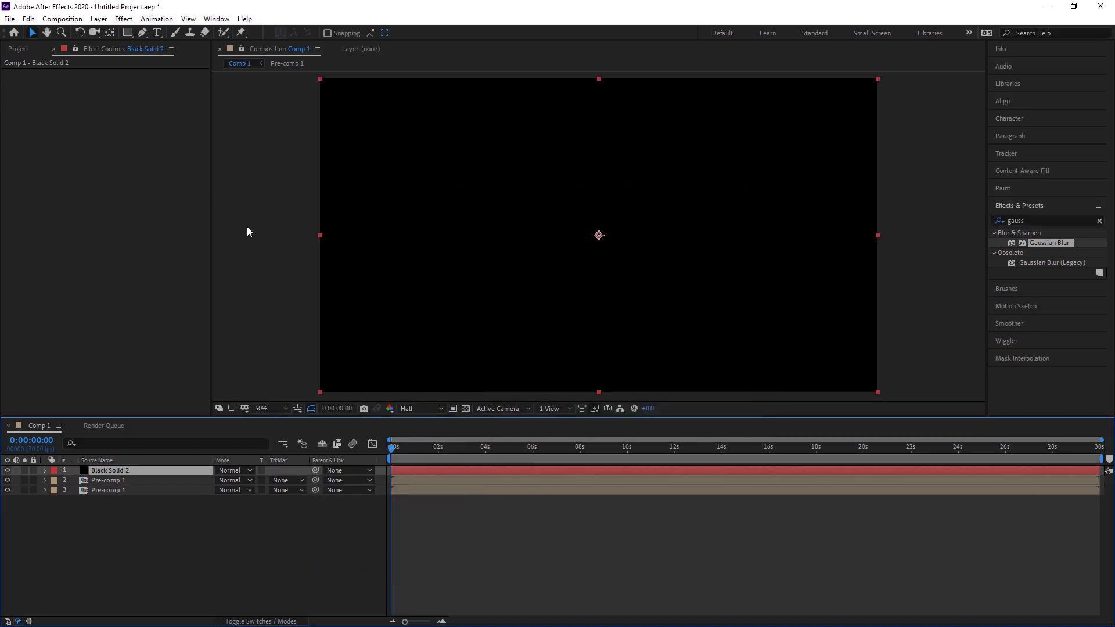
Search for 'gradien' and apply Gradient Ramp to Black Solid 2
{"action": "left_click", "coordinate": [1070, 220]}
{"action": "type", "text": "gradien"}
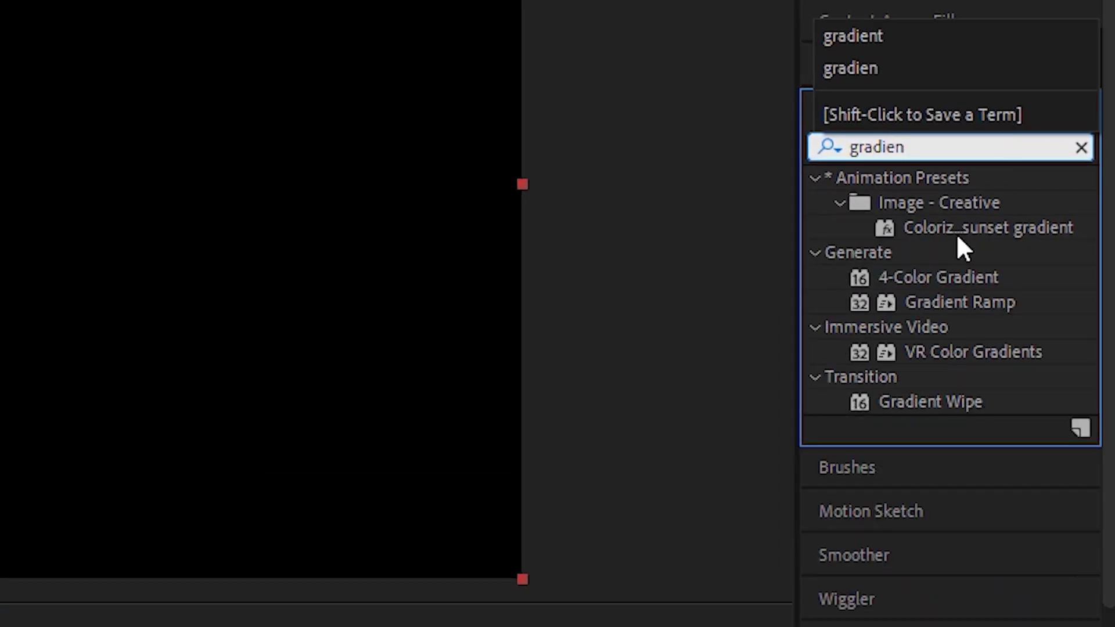
{"action": "left_click", "coordinate": [966, 314]}
{"action": "left_click", "coordinate": [981, 311]}
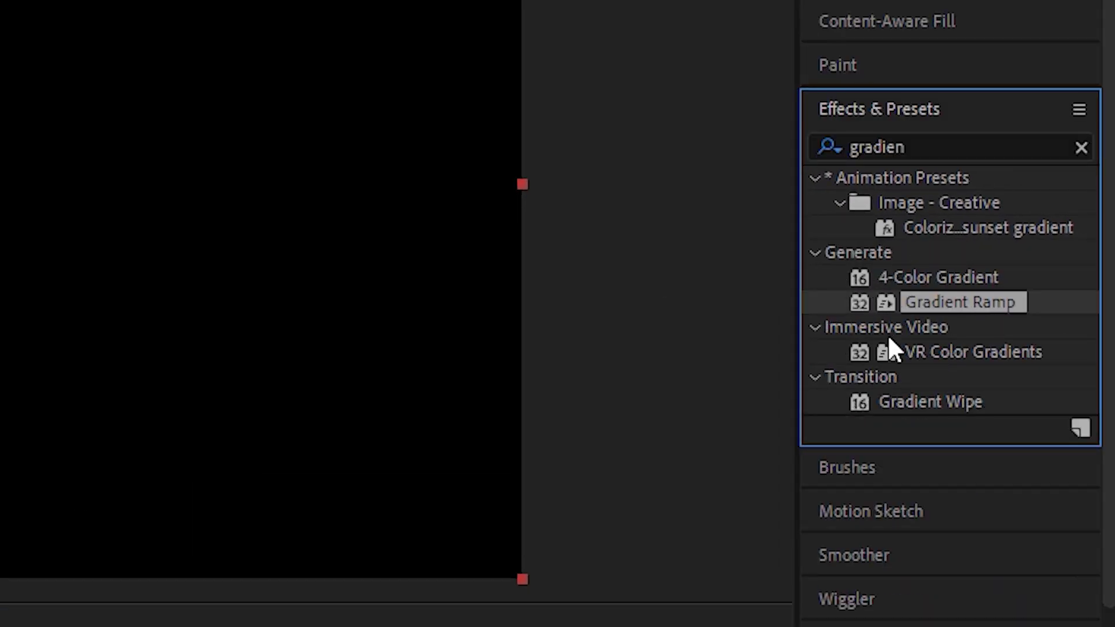
{"action": "left_click_drag", "start_coordinate": [952, 305], "coordinate": [131, 469]}
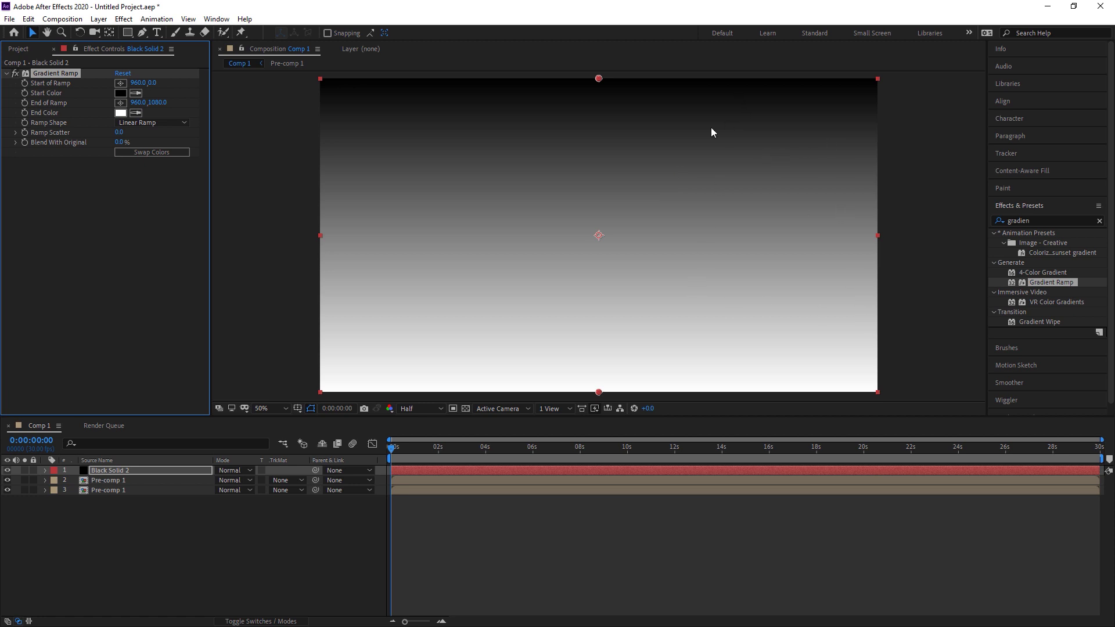
{"action": "key", "text": "ctrl+shift+a"}
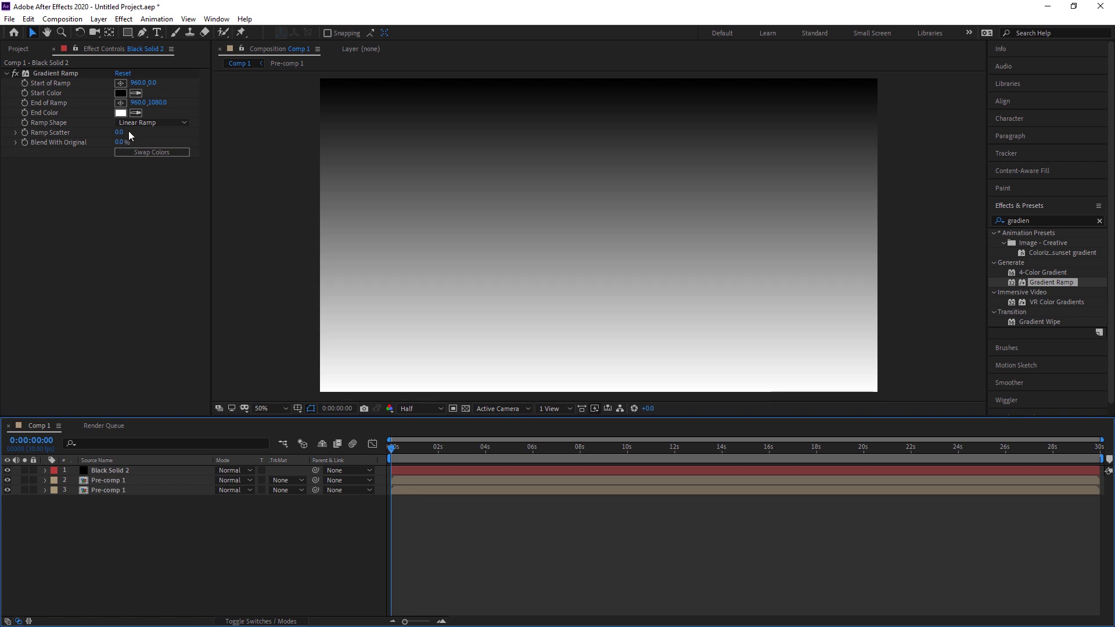
Set the Gradient Ramp's end colour to a dark green
{"action": "left_click", "coordinate": [120, 113]}
{"action": "left_click_drag", "start_coordinate": [295, 436], "coordinate": [295, 420]}
{"action": "left_click_drag", "start_coordinate": [256, 387], "coordinate": [374, 449]}
{"action": "left_click", "coordinate": [387, 322]}
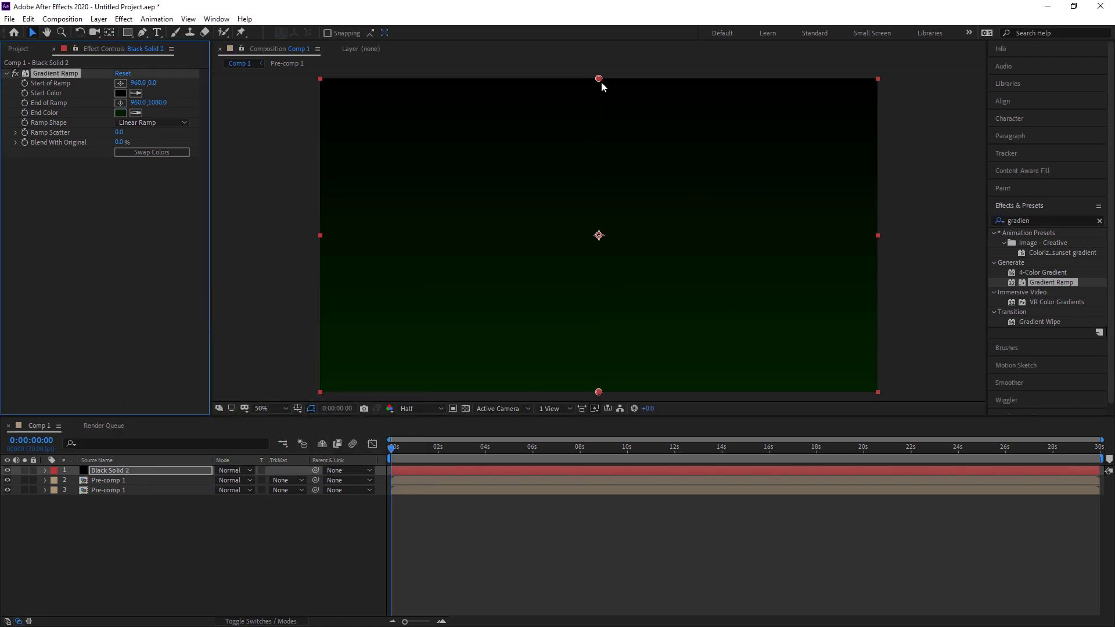
Move the ramp start to the upper right and the end past the lower left
{"action": "left_click_drag", "start_coordinate": [600, 81], "coordinate": [839, 134]}
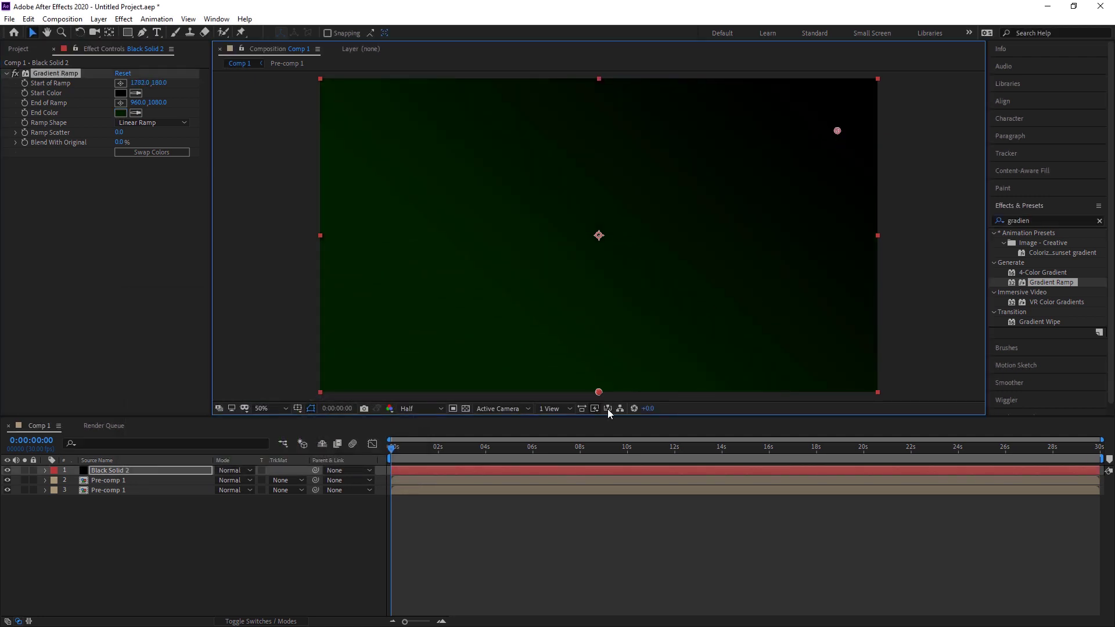
{"action": "left_click_drag", "start_coordinate": [599, 395], "coordinate": [491, 454]}
{"action": "left_click_drag", "start_coordinate": [356, 548], "coordinate": [319, 585]}
{"action": "left_click", "coordinate": [313, 568]}
Set preview resolution to Auto and move Black Solid 2 below both Pre-comp layers
{"action": "left_click", "coordinate": [421, 409]}
{"action": "left_click", "coordinate": [421, 420]}
{"action": "left_click_drag", "start_coordinate": [145, 470], "coordinate": [165, 547]}
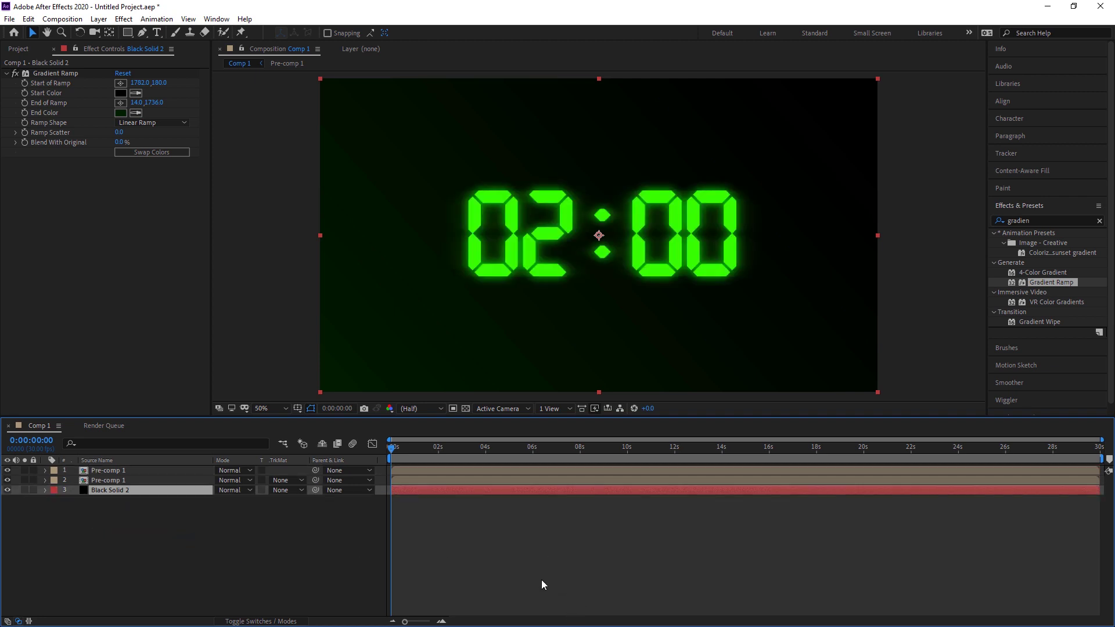
{"action": "left_click_drag", "start_coordinate": [389, 454], "coordinate": [797, 522]}
{"action": "key", "text": "space"}
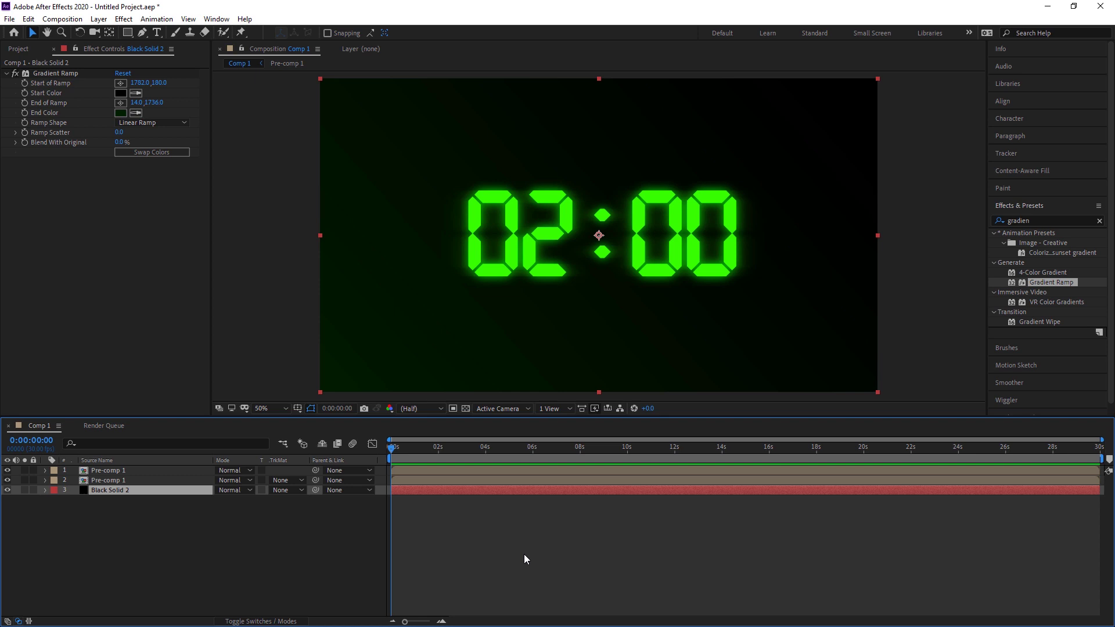
{"action": "left_click", "coordinate": [523, 554]}
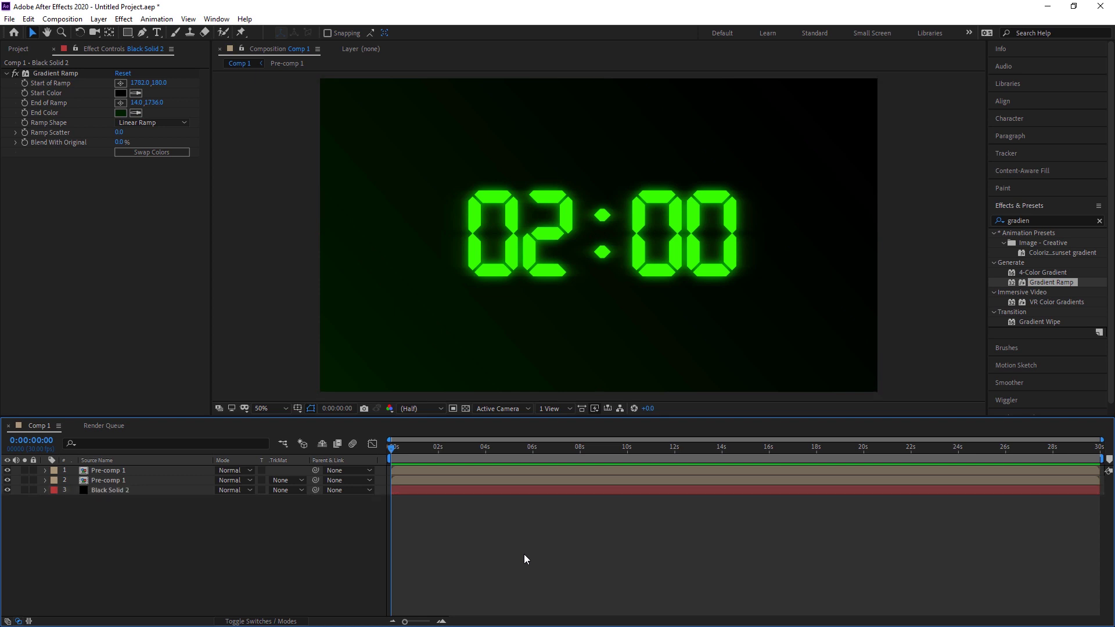
{"action": "left_click_drag", "start_coordinate": [391, 456], "coordinate": [617, 455]}
{"action": "left_click_drag", "start_coordinate": [635, 511], "coordinate": [674, 607]}
{"action": "key", "text": "space"}
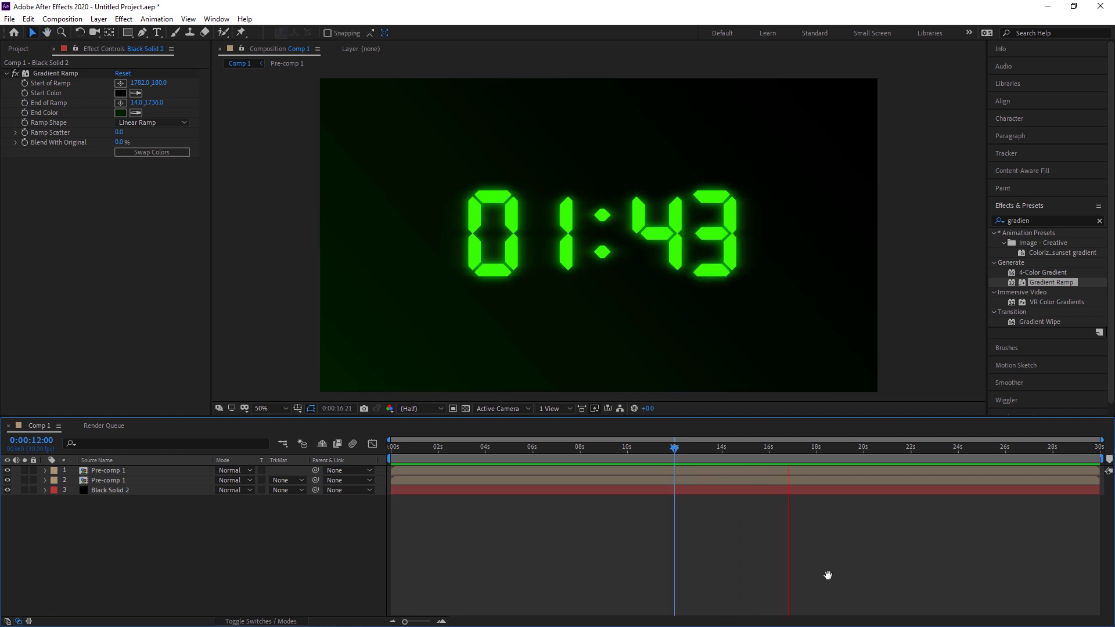
{"action": "key", "text": "space"}
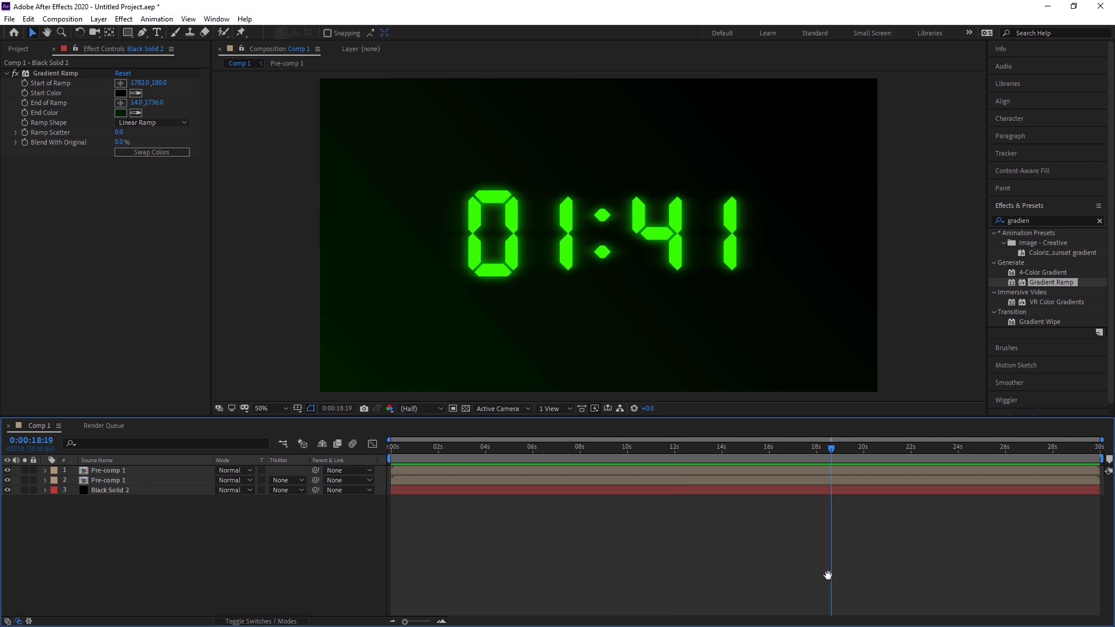